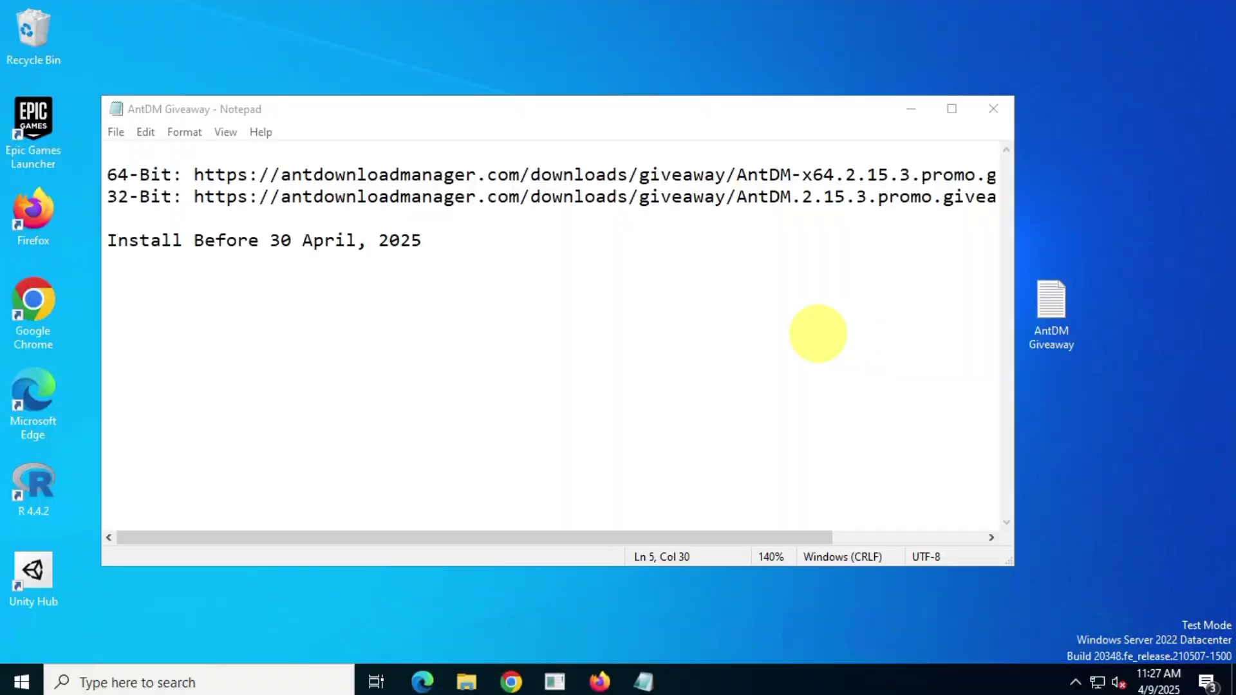
Highlight parts of the AntDM Giveaway note: the website address, 'giveaway', the install deadline, the 64-Bit label.
left_click_drag(194, 174, 517, 166)
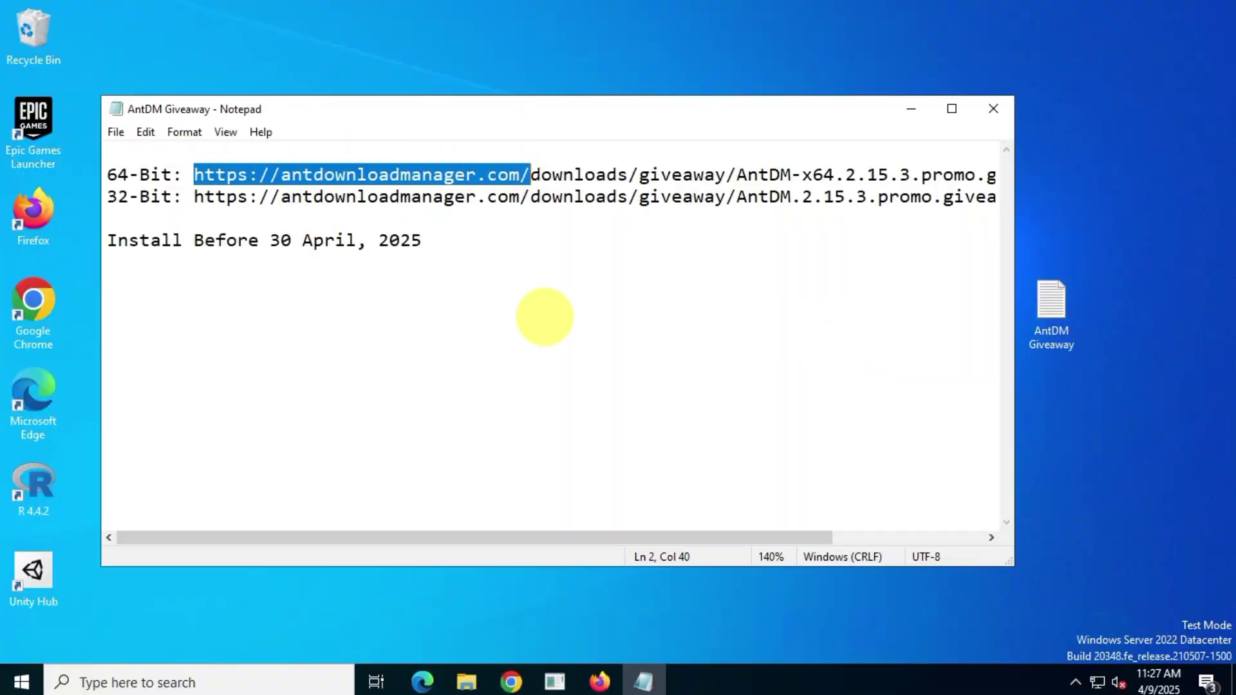
left_click_drag(639, 175, 721, 162)
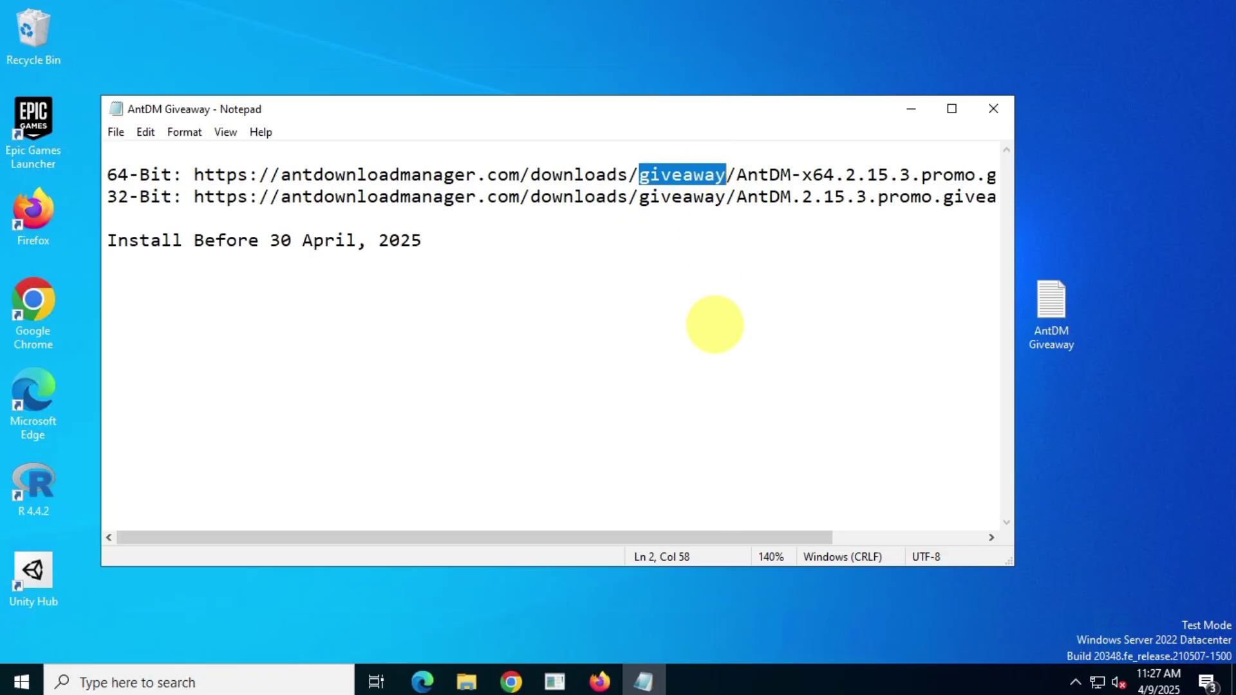
left_click(715, 323)
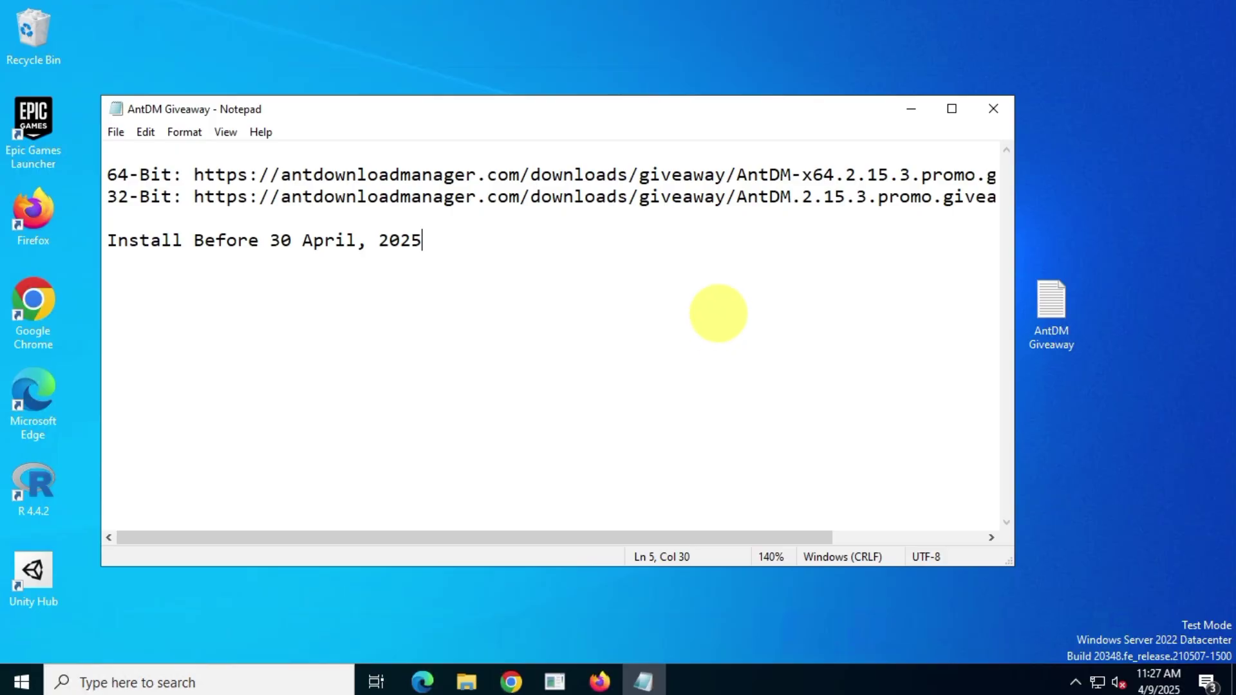
left_click_drag(455, 243, 110, 240)
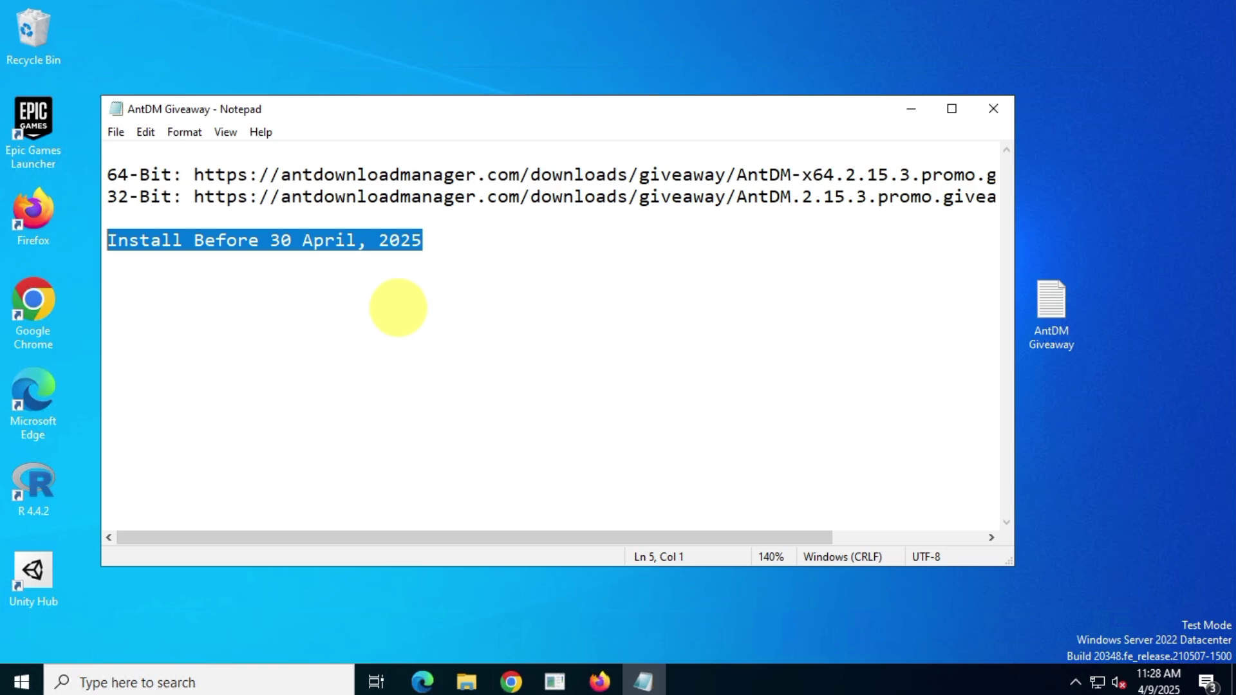
left_click(398, 307)
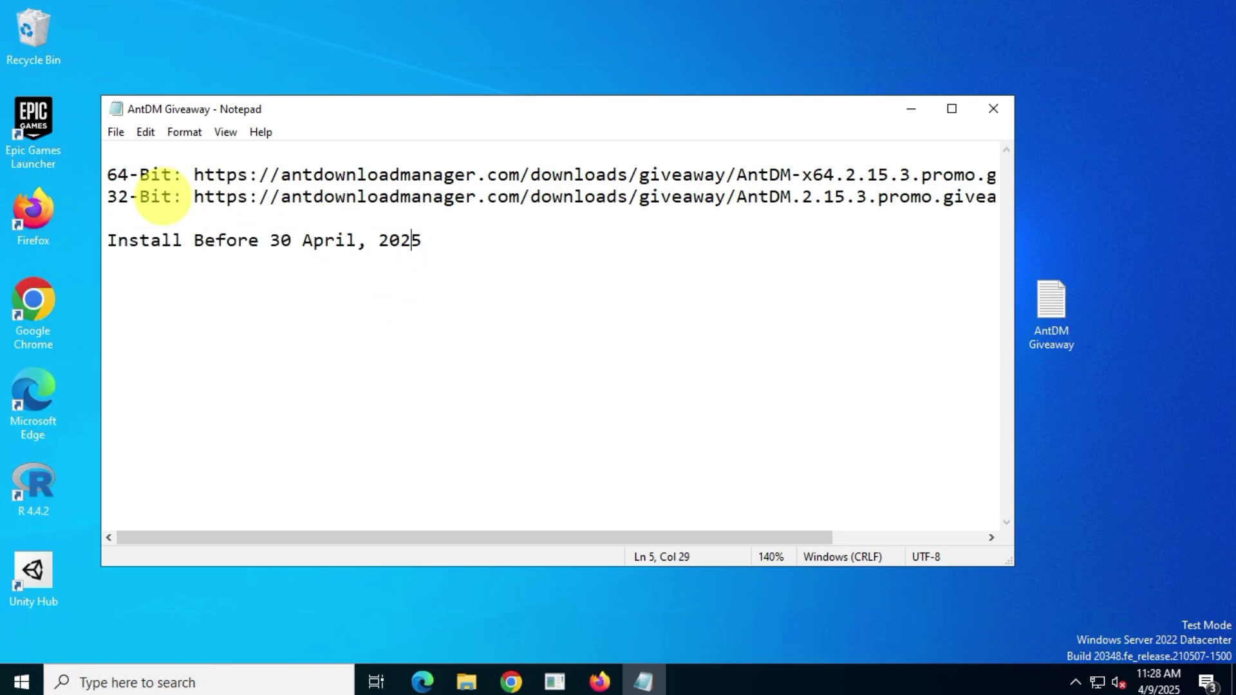
left_click_drag(135, 188, 84, 169)
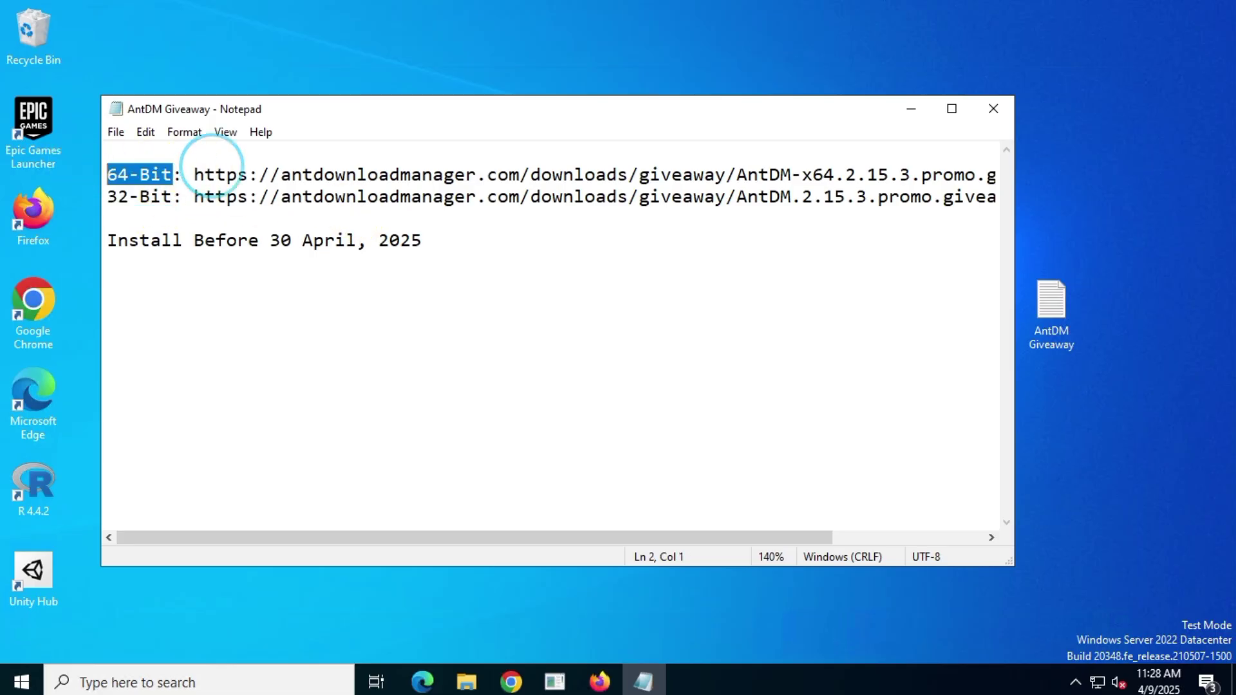
Copy the full 64-Bit download link from Notepad and switch to Firefox.
left_click_drag(194, 174, 870, 161)
right_click(874, 168)
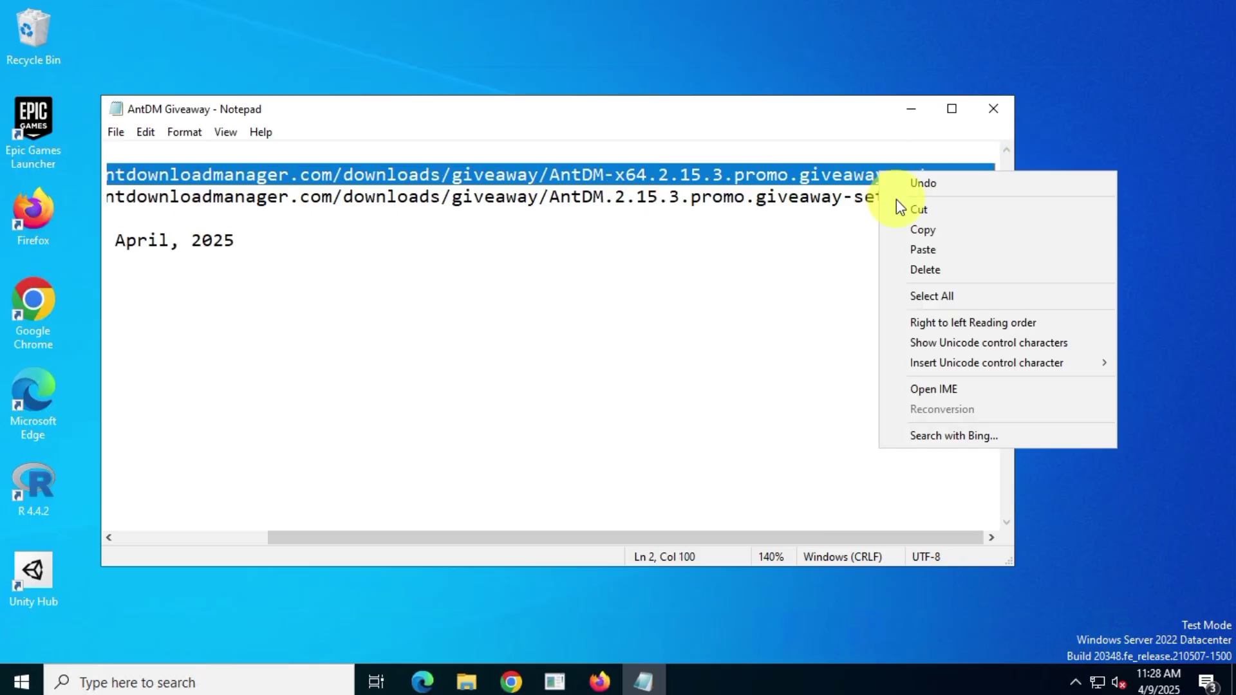
left_click(927, 230)
left_click(599, 682)
Paste the 64-Bit AntDM link into Firefox's address bar and download the setup file.
right_click(378, 59)
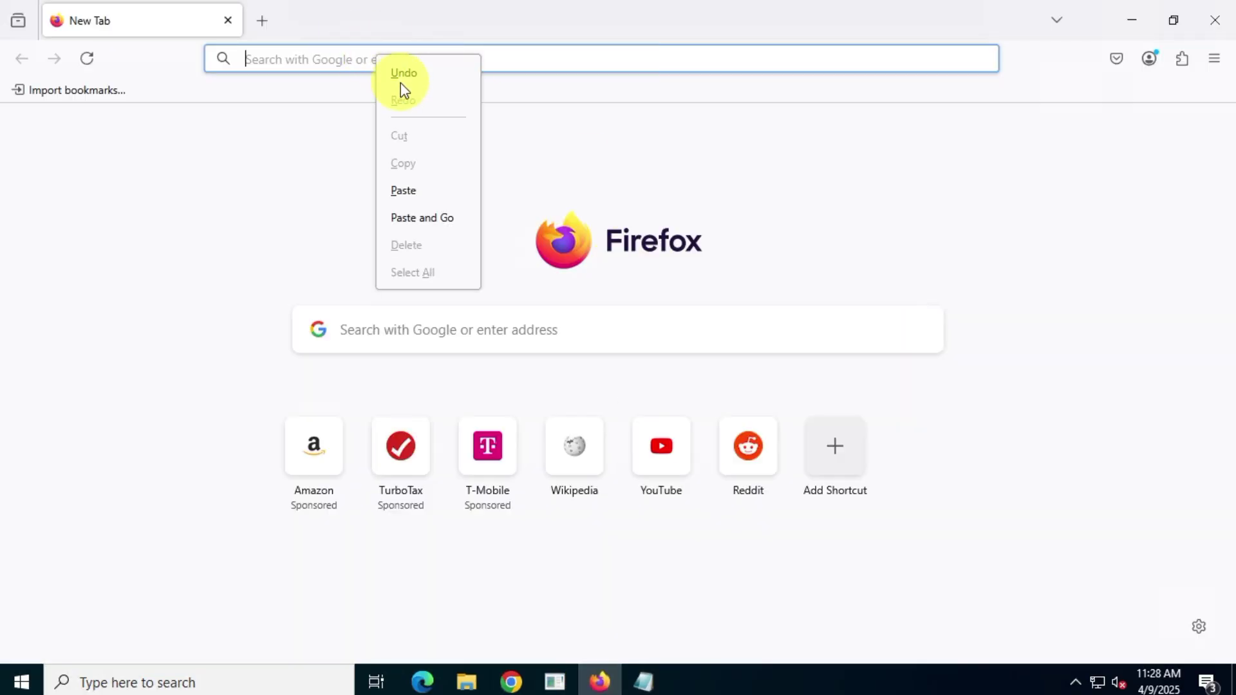
left_click(415, 190)
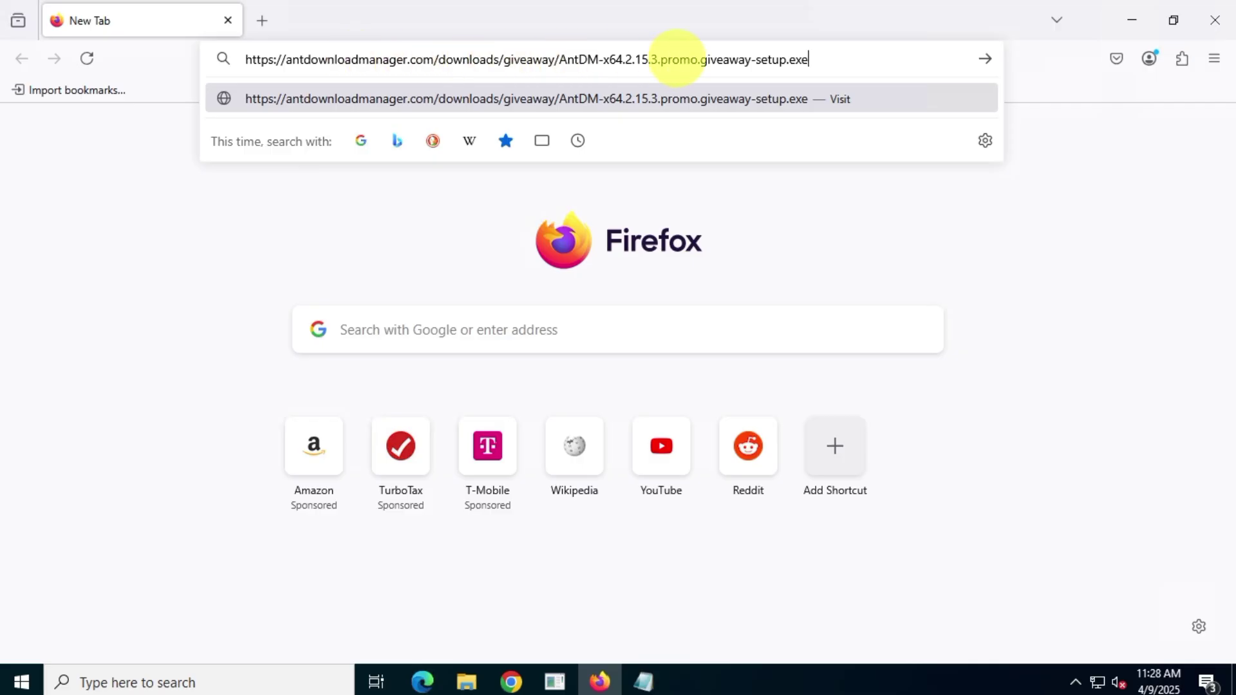
left_click(987, 60)
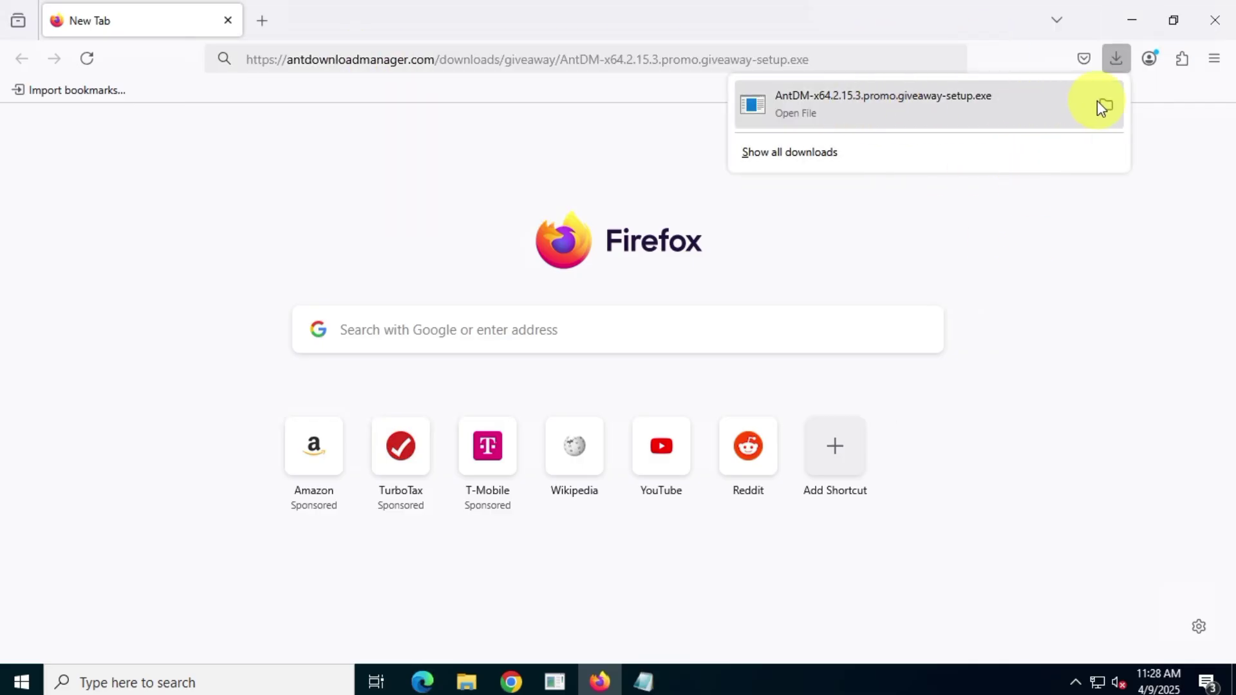
Run the downloaded AntDM-x64 installer from the Downloads folder and clear the desktop windows.
left_click(1102, 106)
left_click(1132, 21)
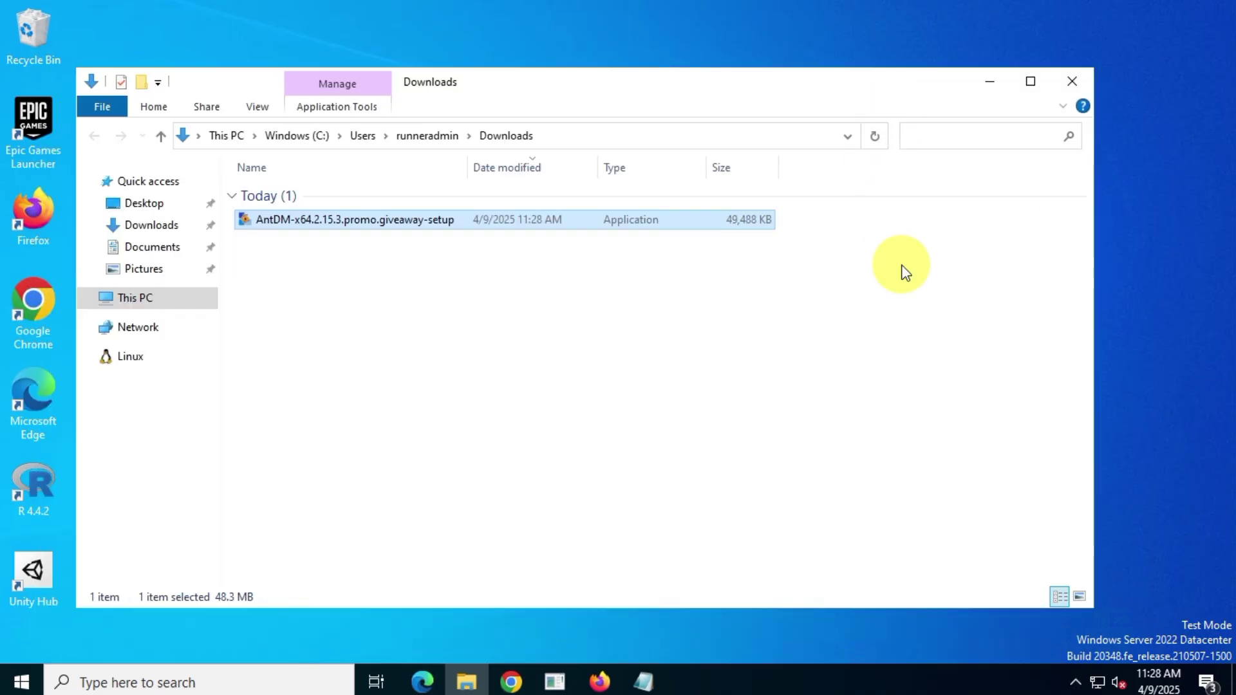
right_click(530, 226)
left_click(646, 235)
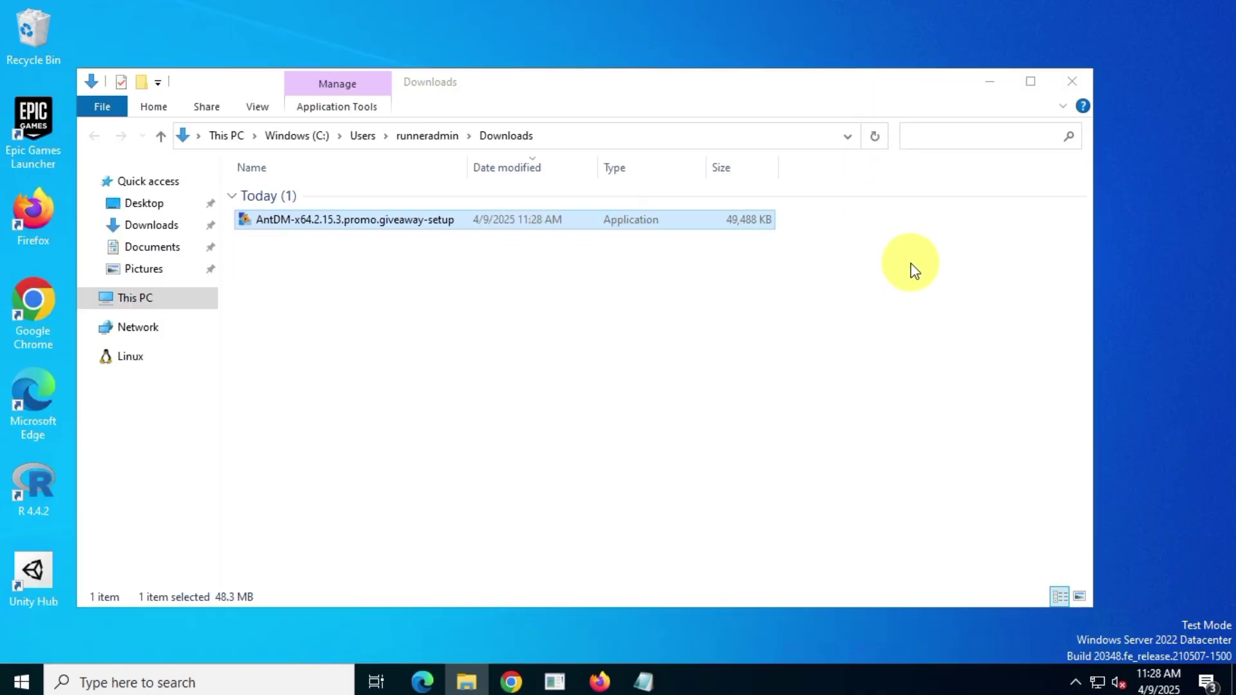
left_click(983, 98)
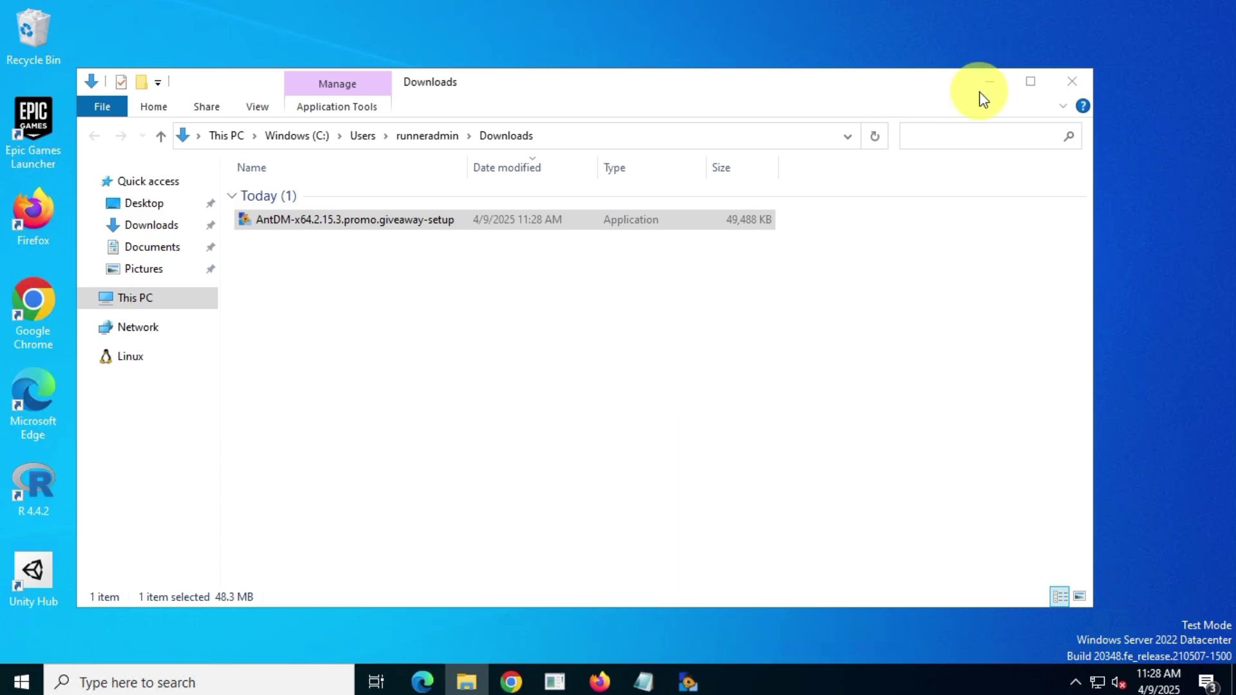
left_click(990, 81)
left_click(913, 111)
Confirm the setup language, accept the license, and keep default location, components and C:\Downloads folder.
left_click(654, 385)
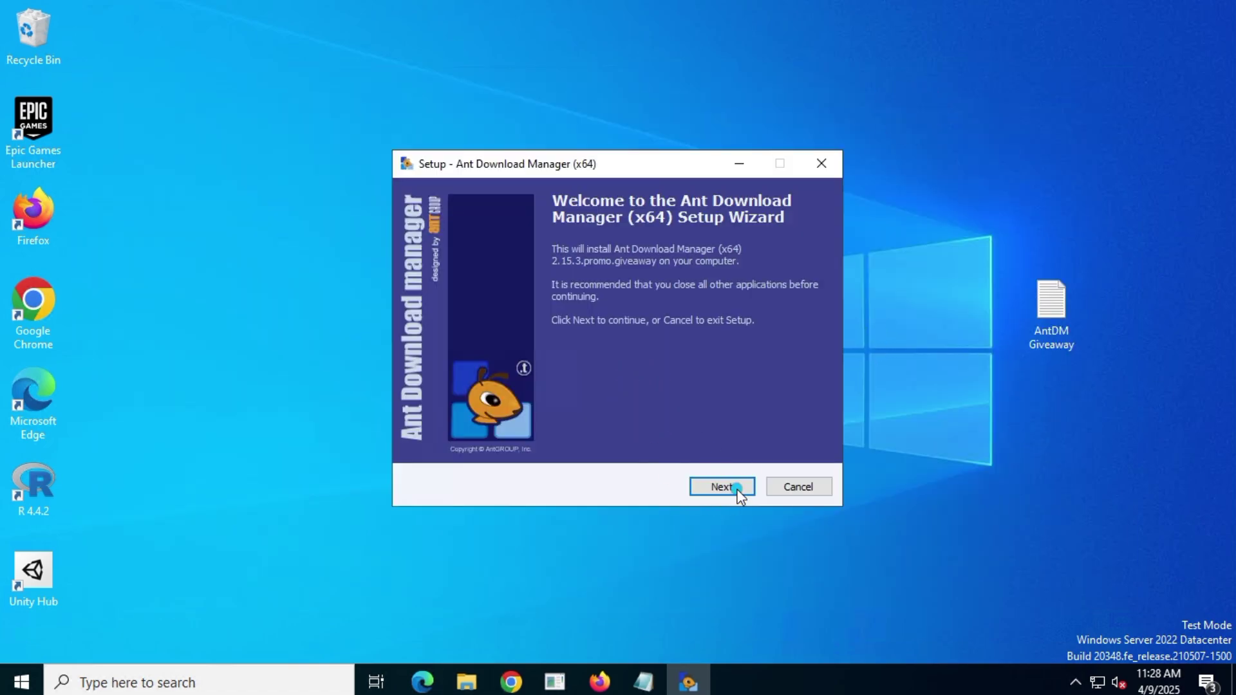
left_click(729, 490)
left_click(491, 425)
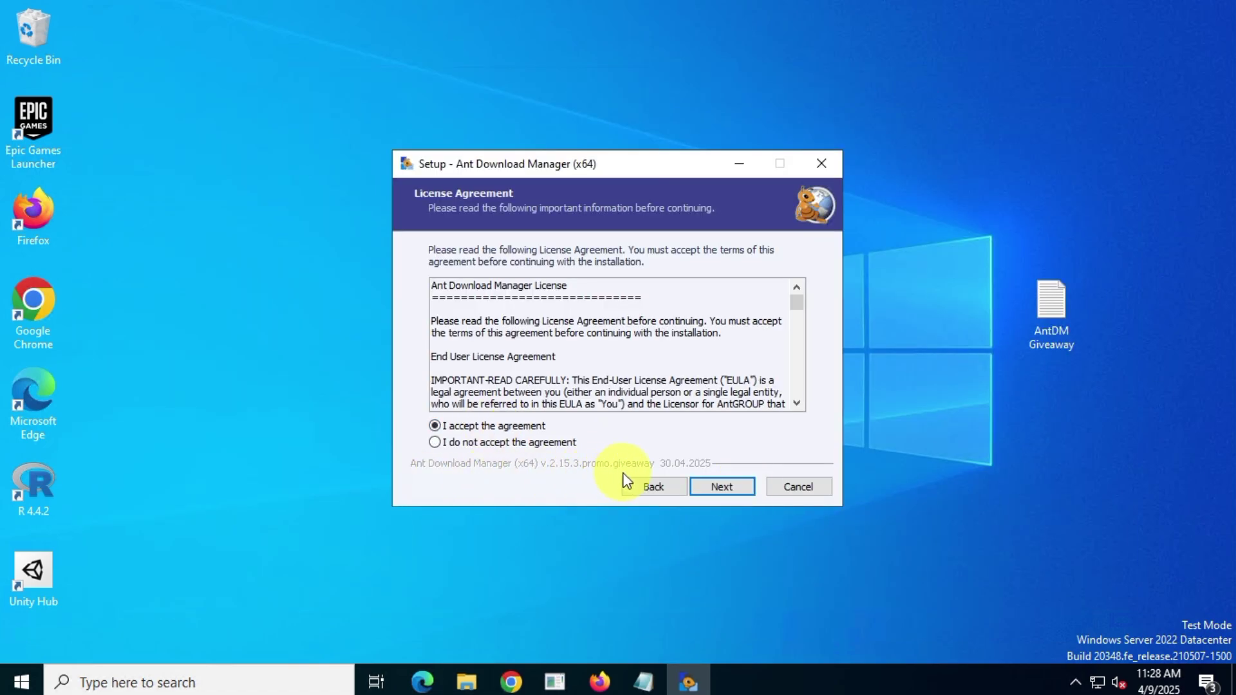
left_click(743, 490)
left_click(743, 491)
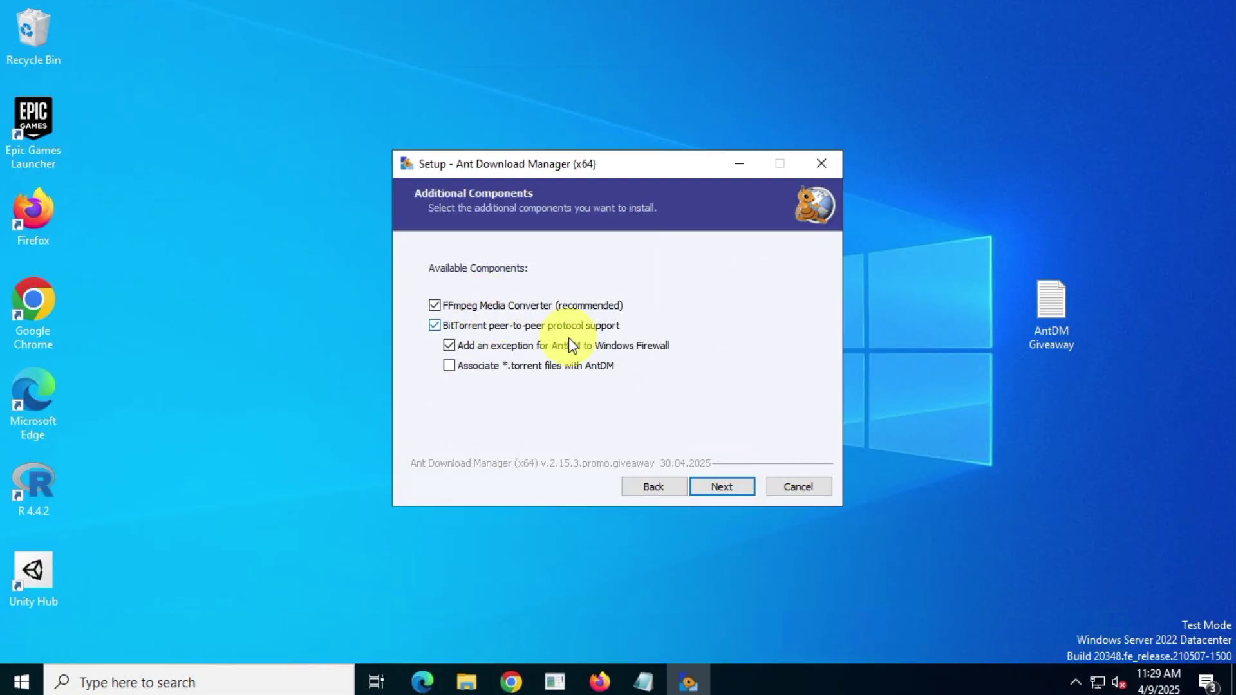
left_click(733, 489)
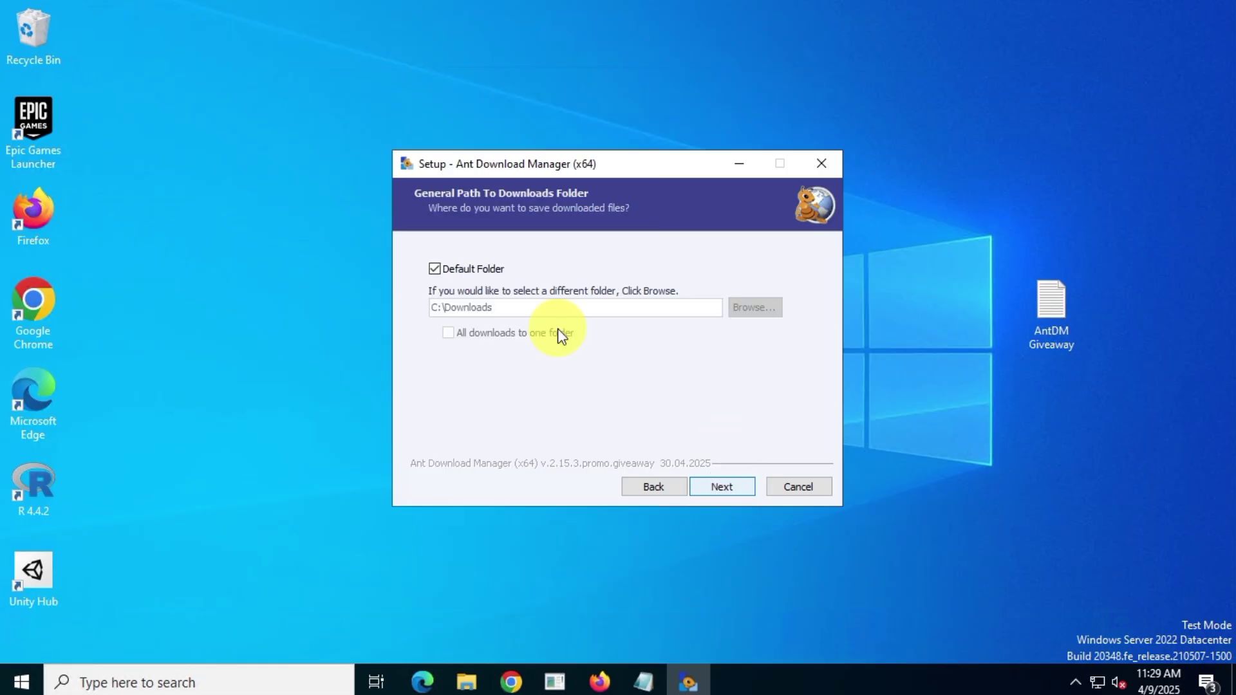
left_click(739, 484)
Add a Quick Launch shortcut, disable starting with Windows, install, and launch Ant Download Manager.
left_click(454, 330)
left_click(625, 361)
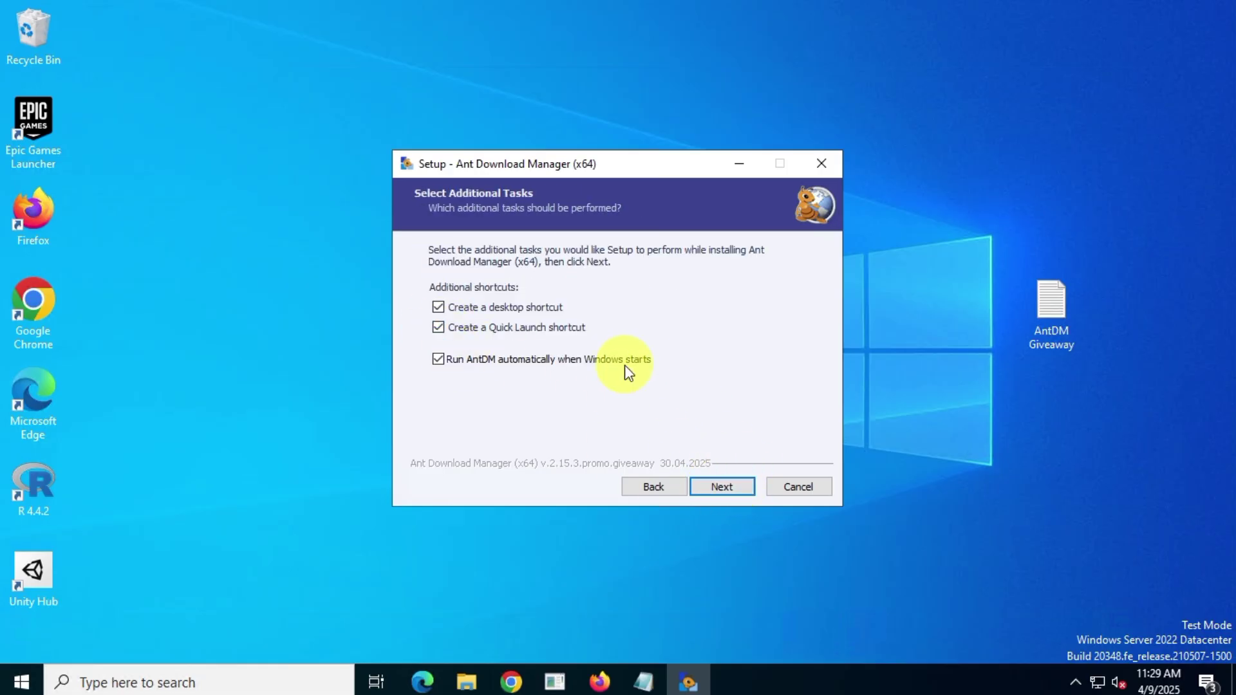
left_click(745, 489)
left_click(743, 489)
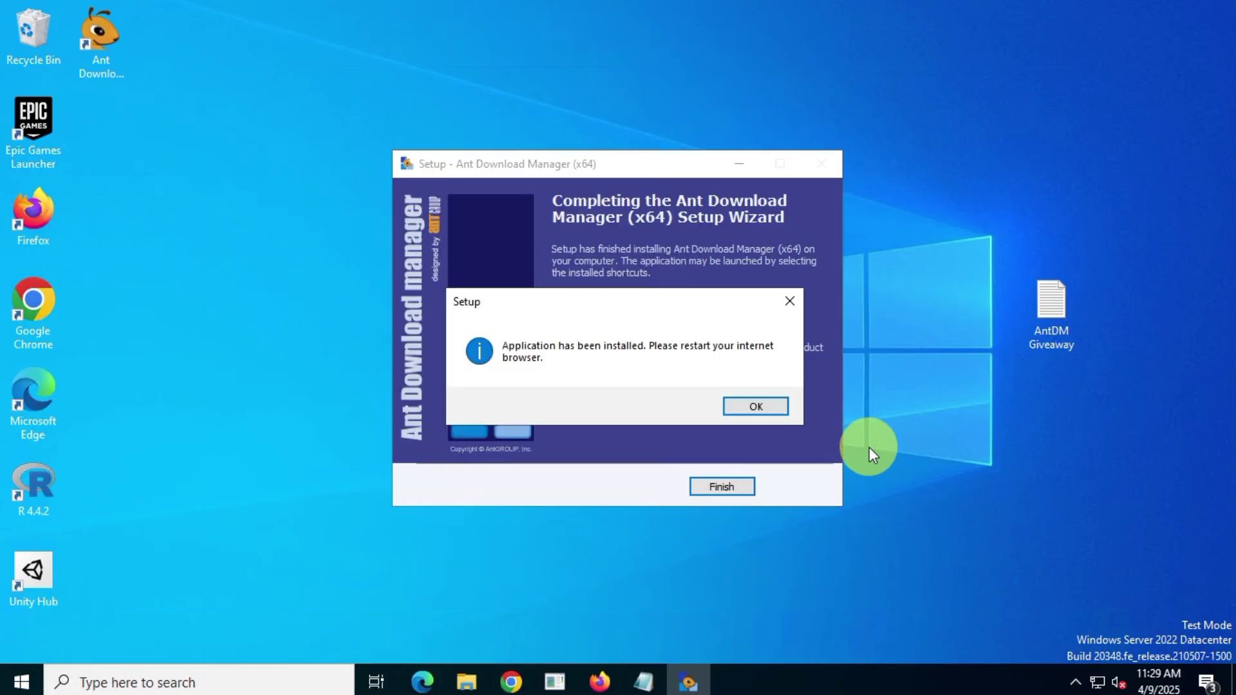
left_click(760, 405)
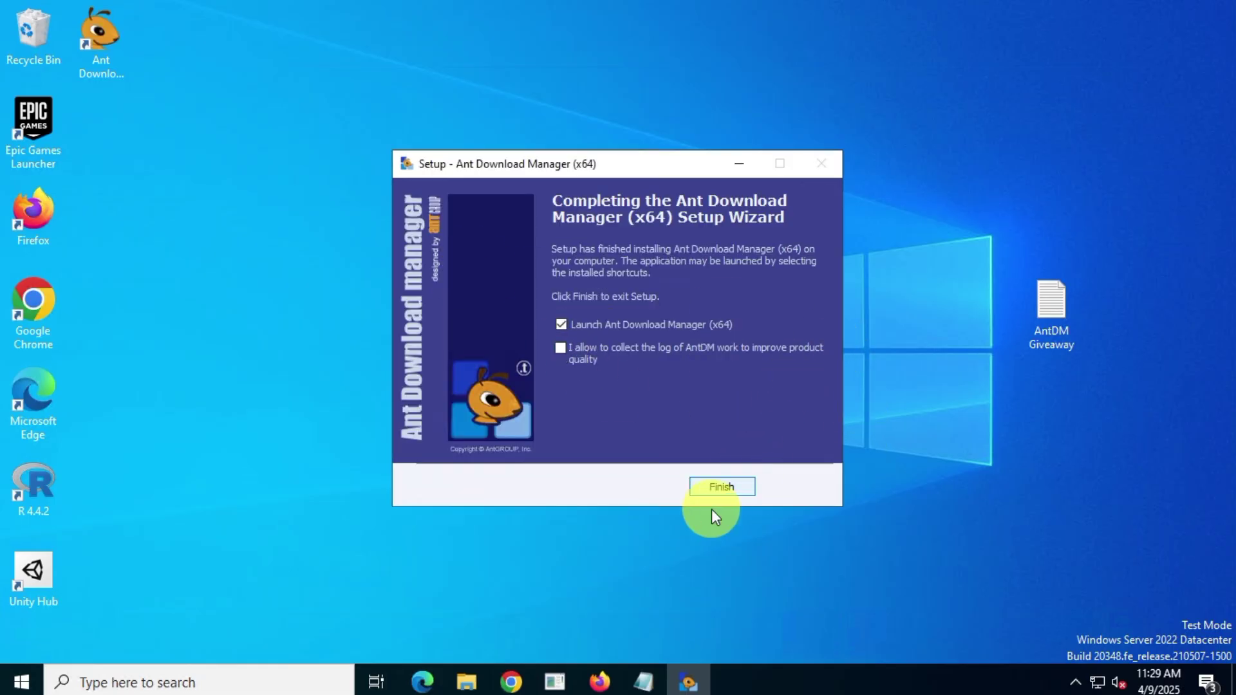
left_click(744, 489)
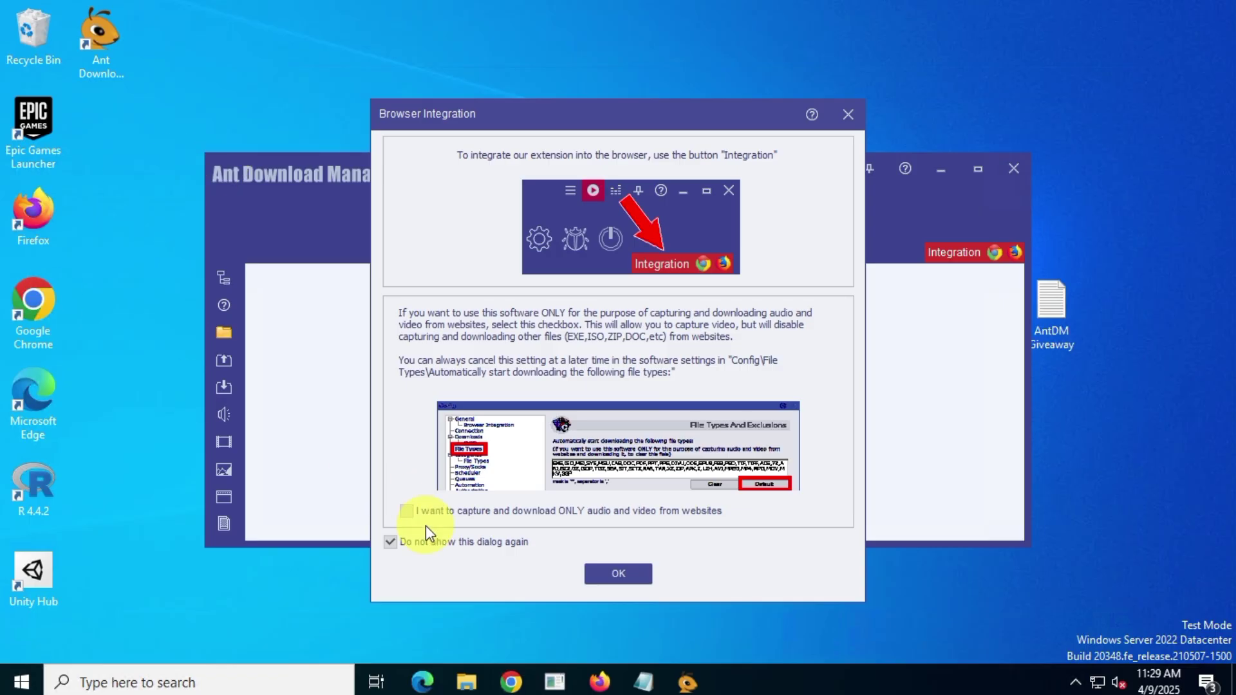
Dismiss Browser Integration, confirm the v2.15.3 giveaway build's registration status, and list integration browsers.
left_click(622, 573)
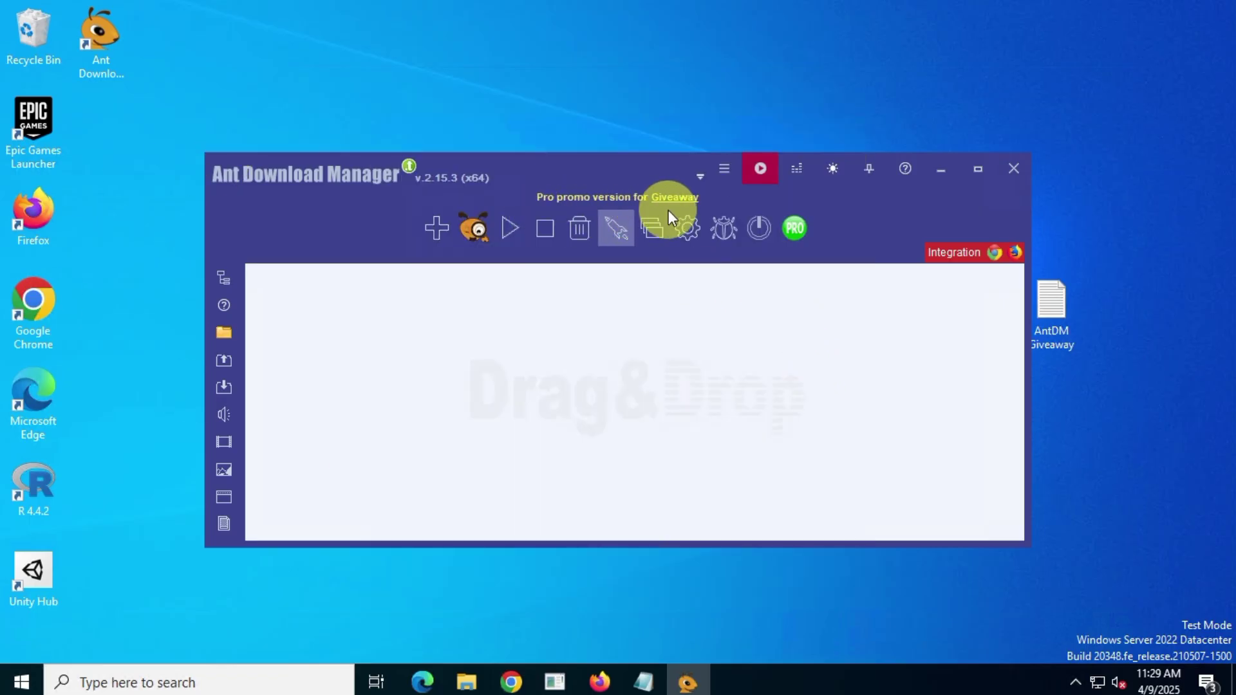
left_click(724, 168)
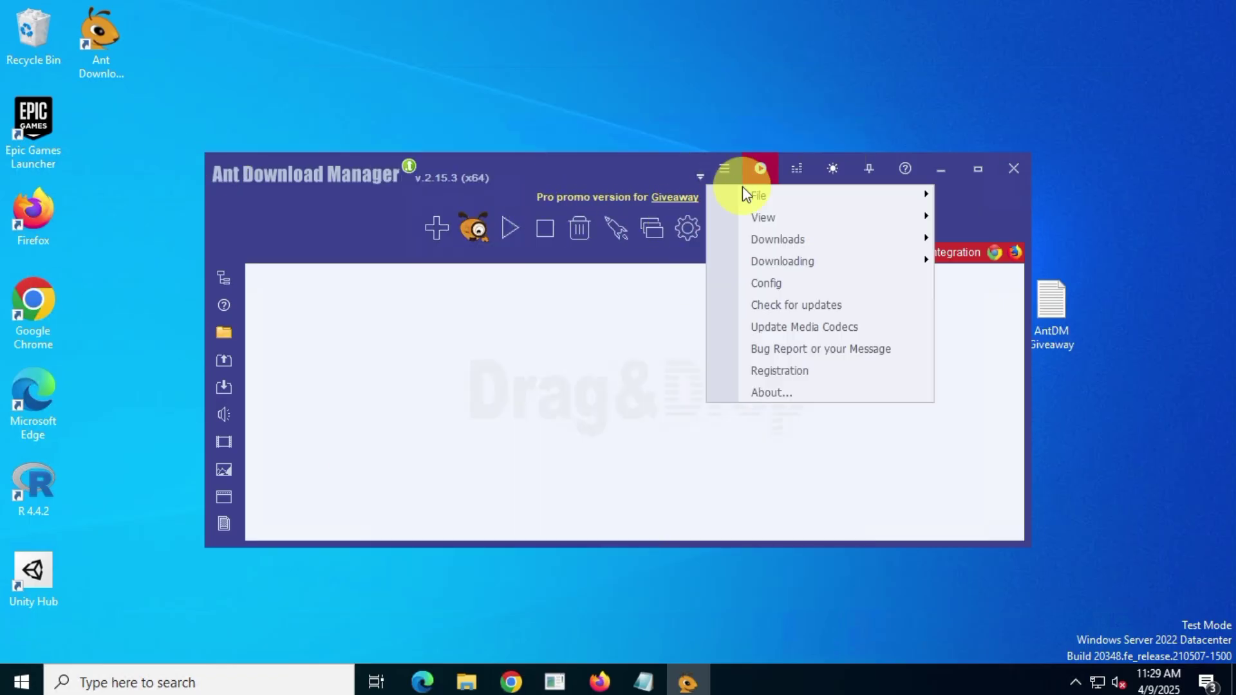
left_click(848, 371)
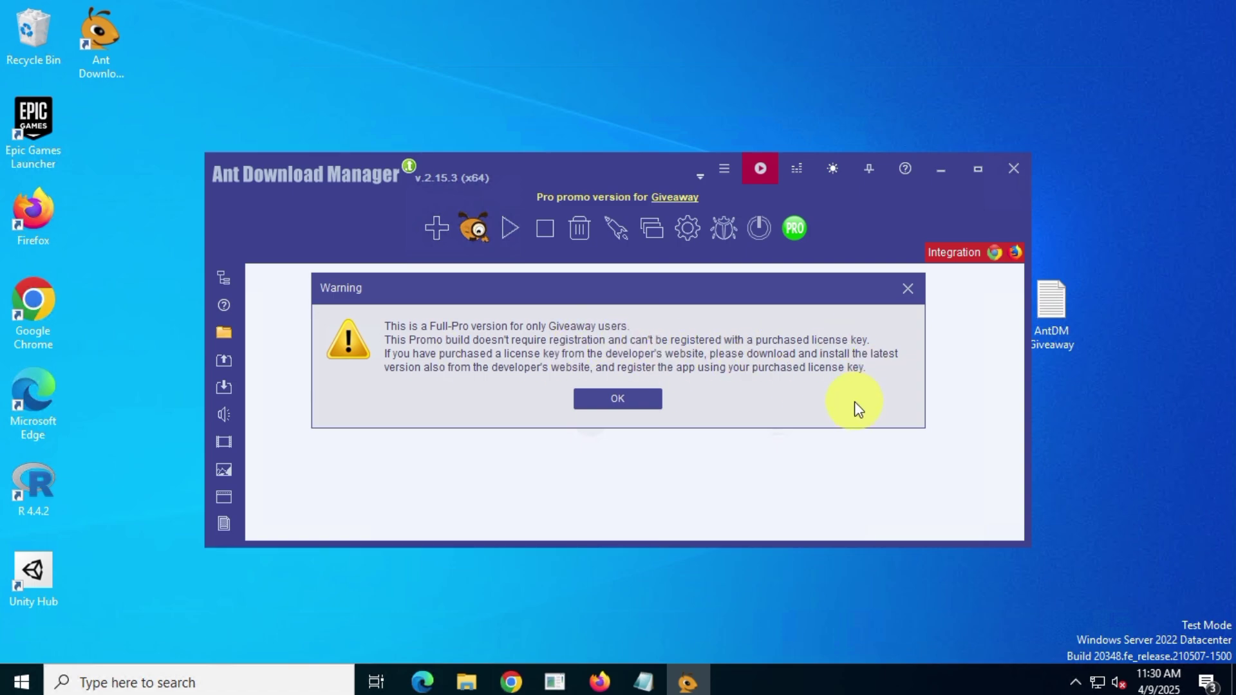
left_click(652, 404)
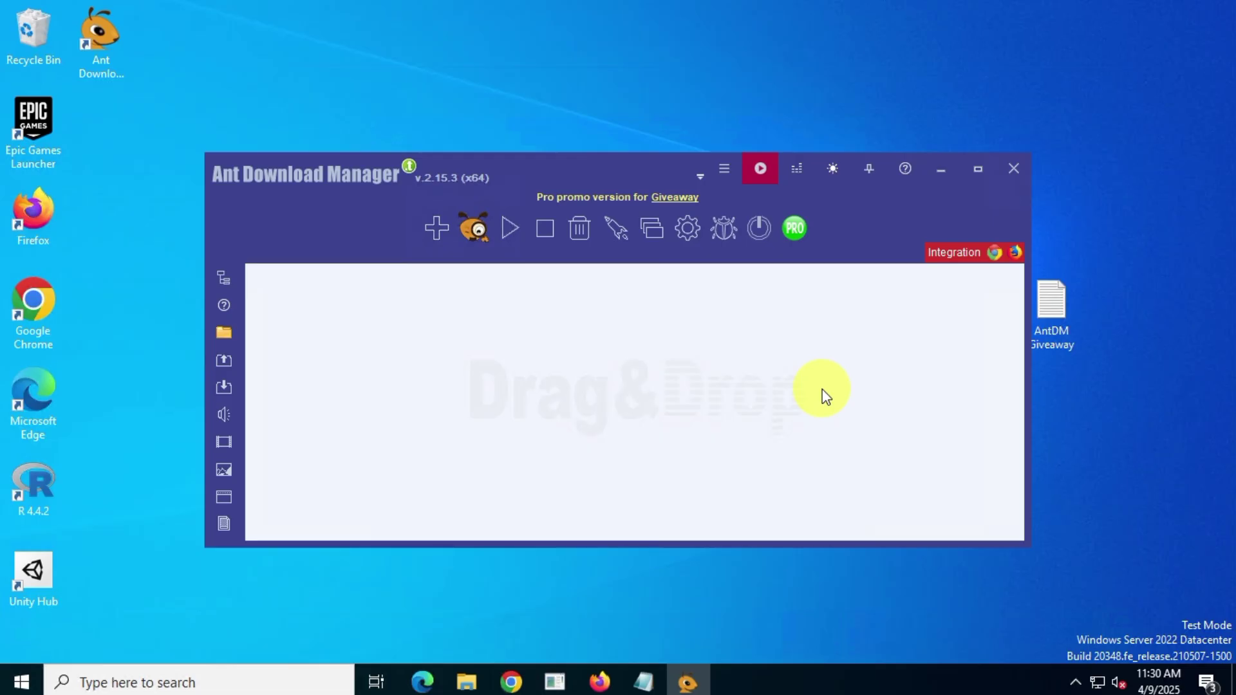
left_click(1016, 252)
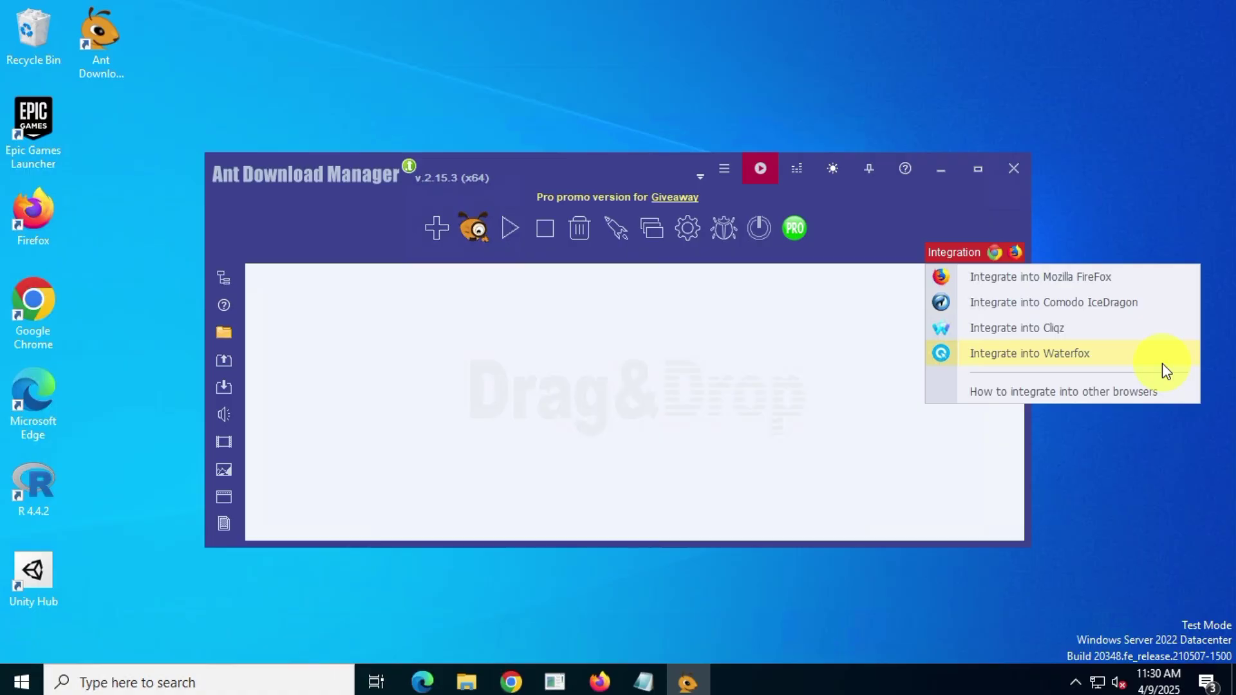
Add the Download with Ant Download Manager extension to Firefox with its permissions, then minimize Firefox.
left_click(1152, 279)
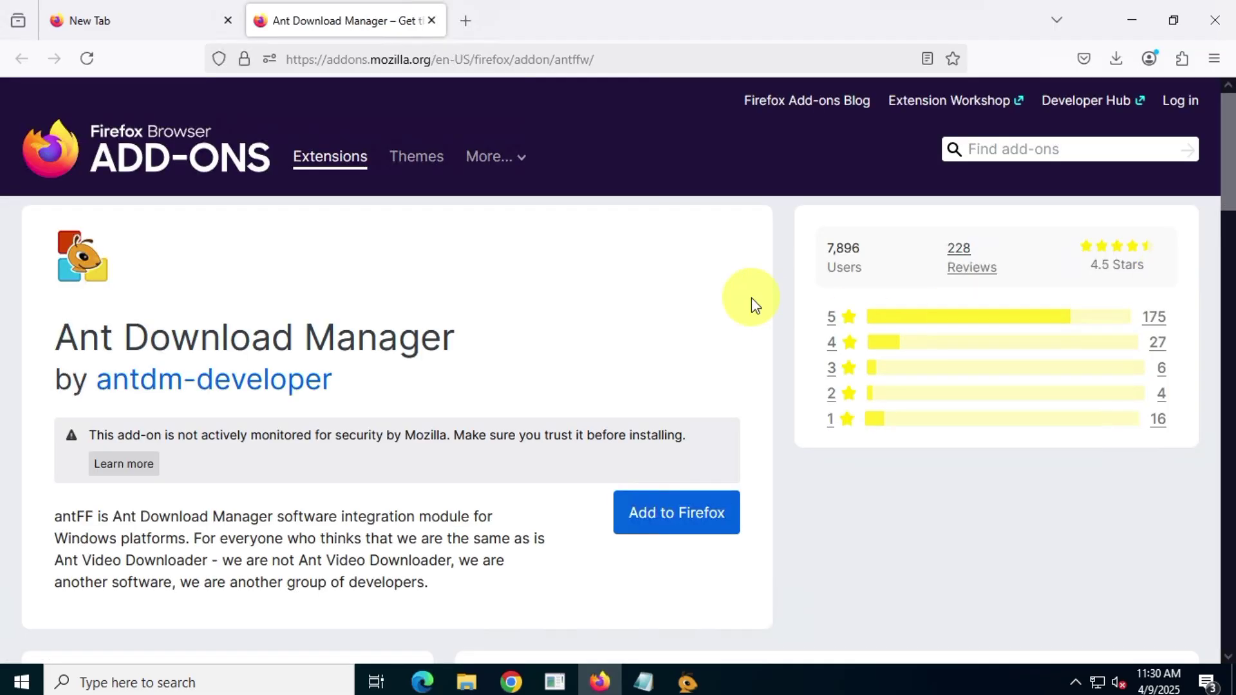
left_click(712, 516)
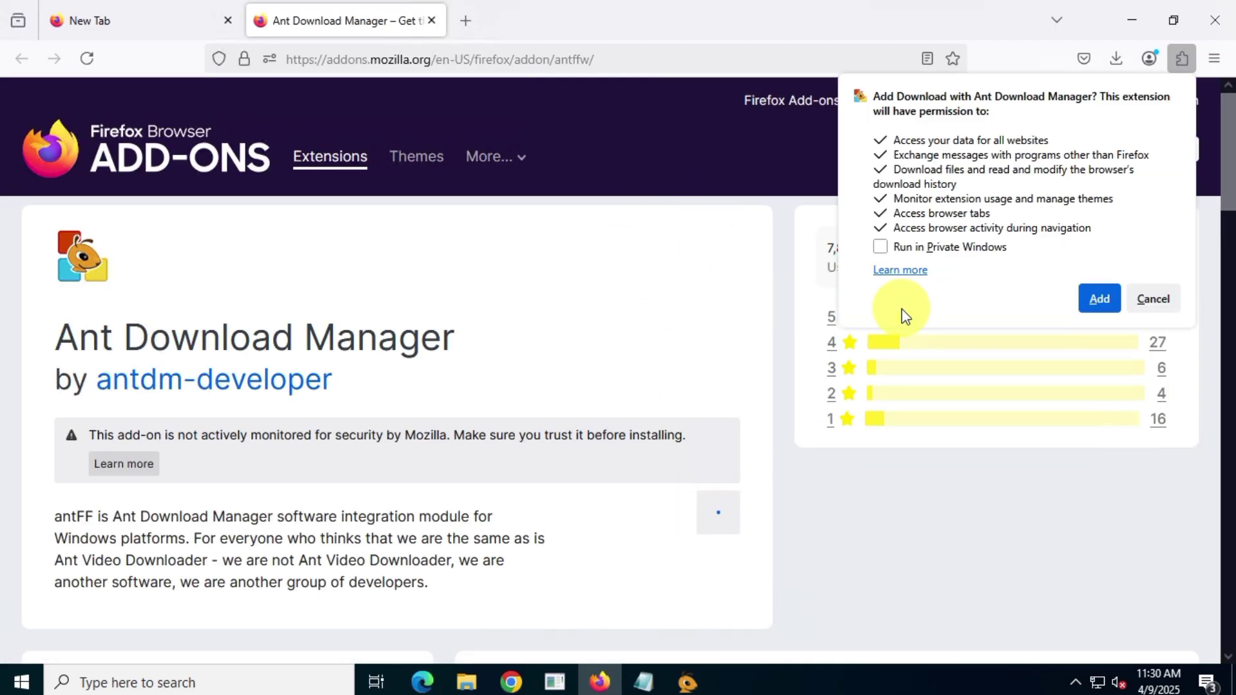
left_click(1099, 299)
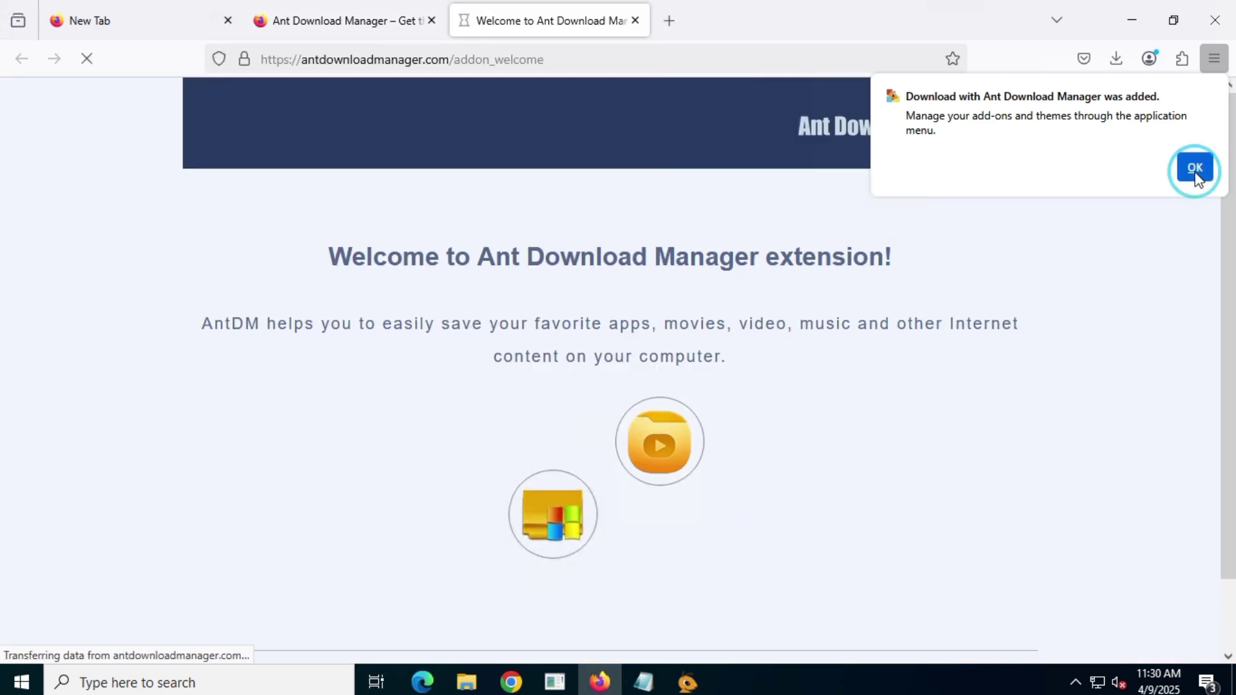
left_click(1194, 169)
left_click_drag(330, 256, 892, 258)
left_click(926, 263)
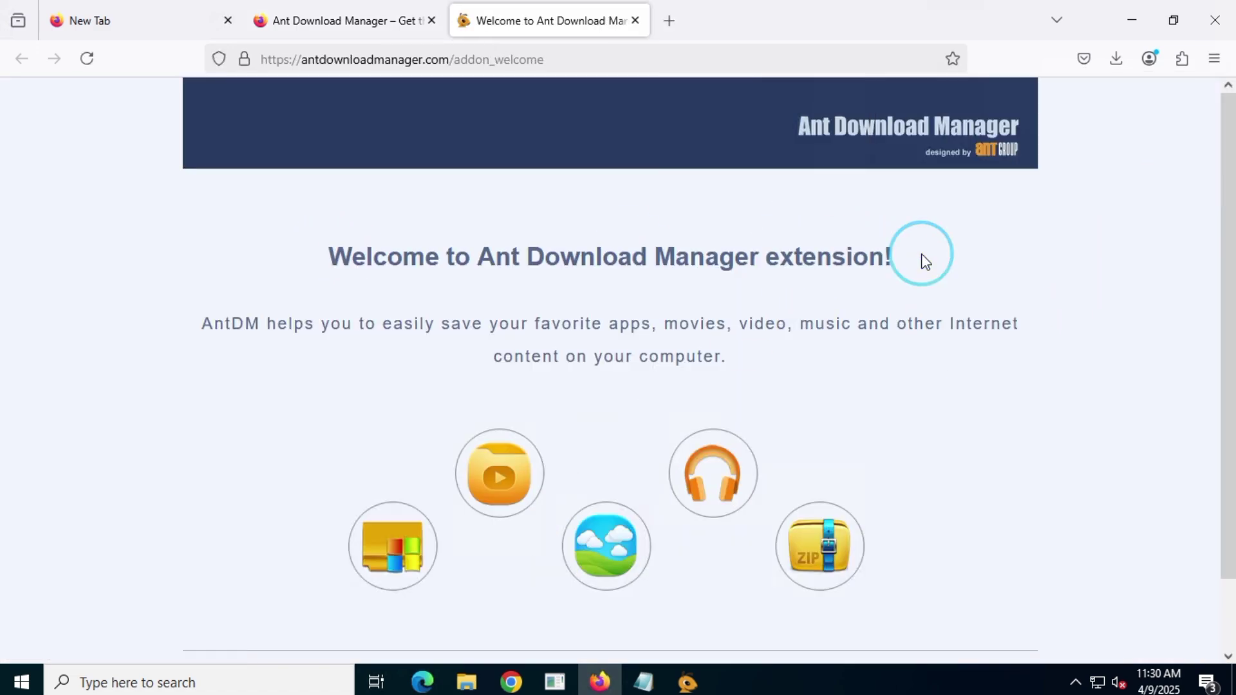
left_click(1130, 20)
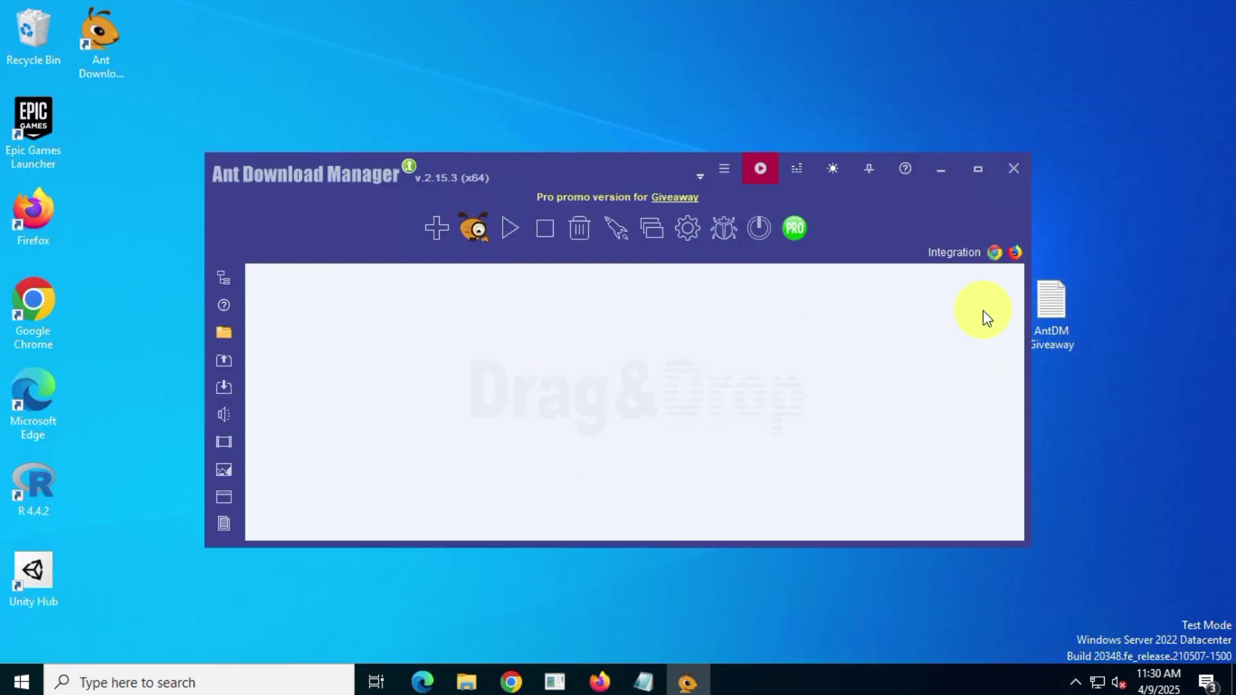
Integrate Ant Download Manager into Google Chrome, dismiss the Done message, and launch Chrome.
left_click(996, 254)
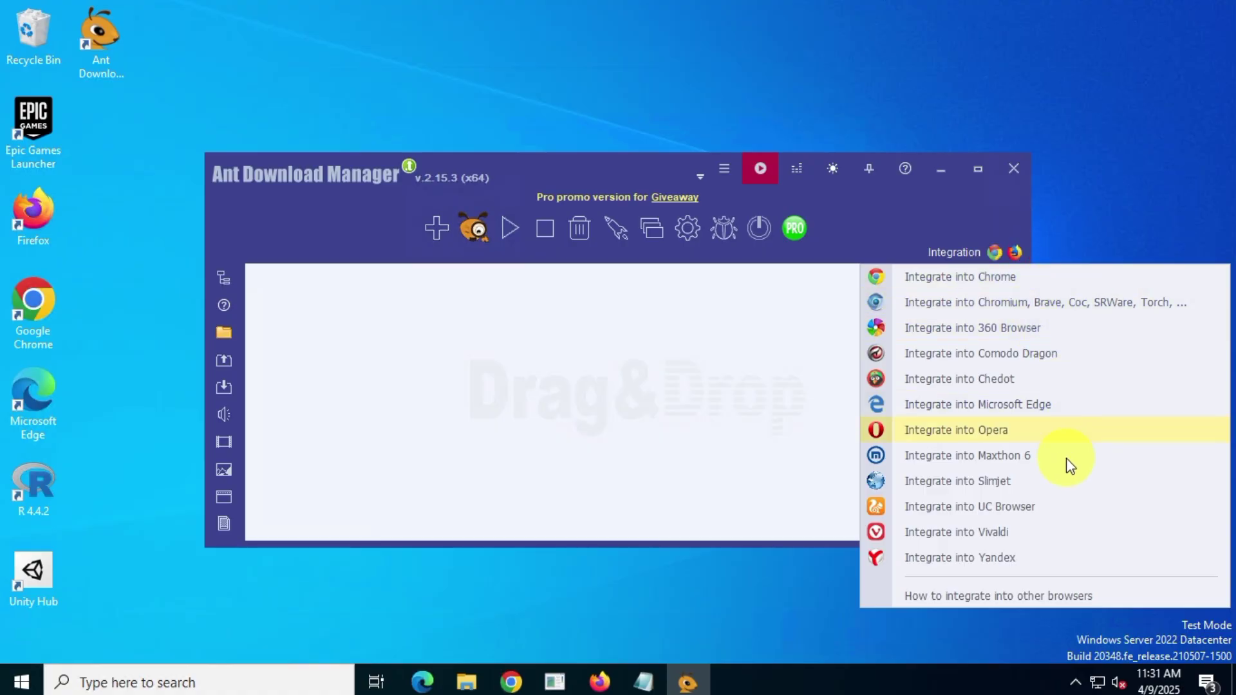
left_click(1063, 283)
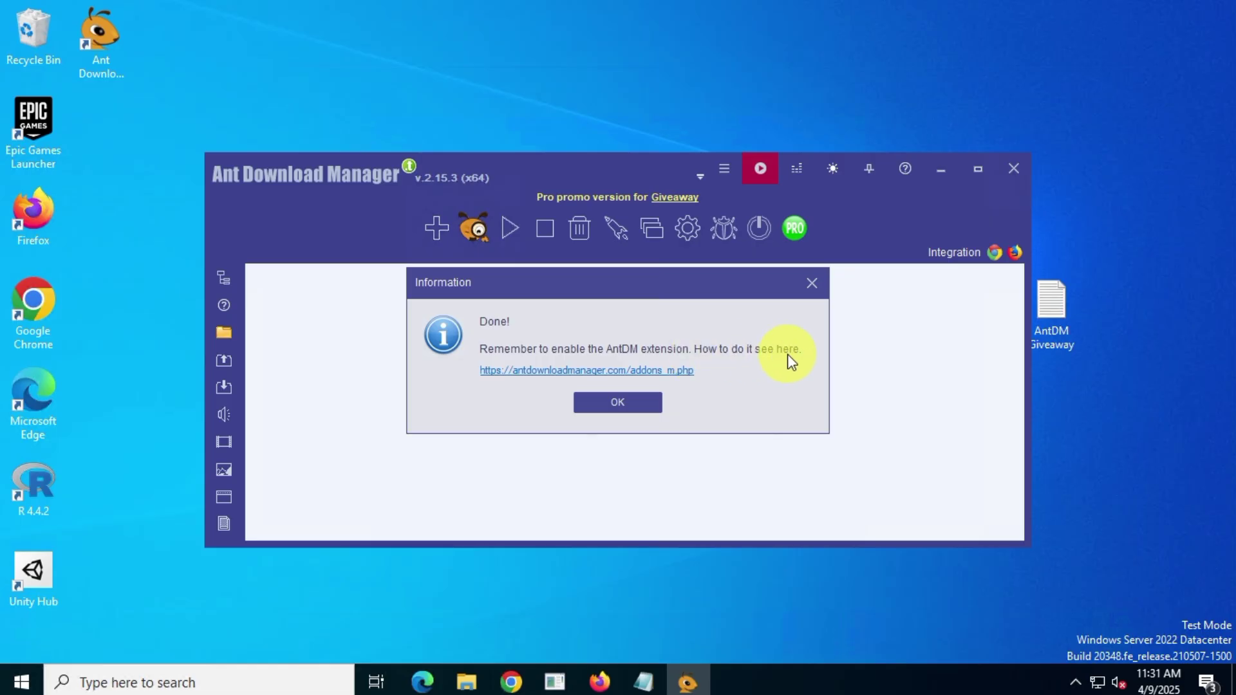
left_click(619, 403)
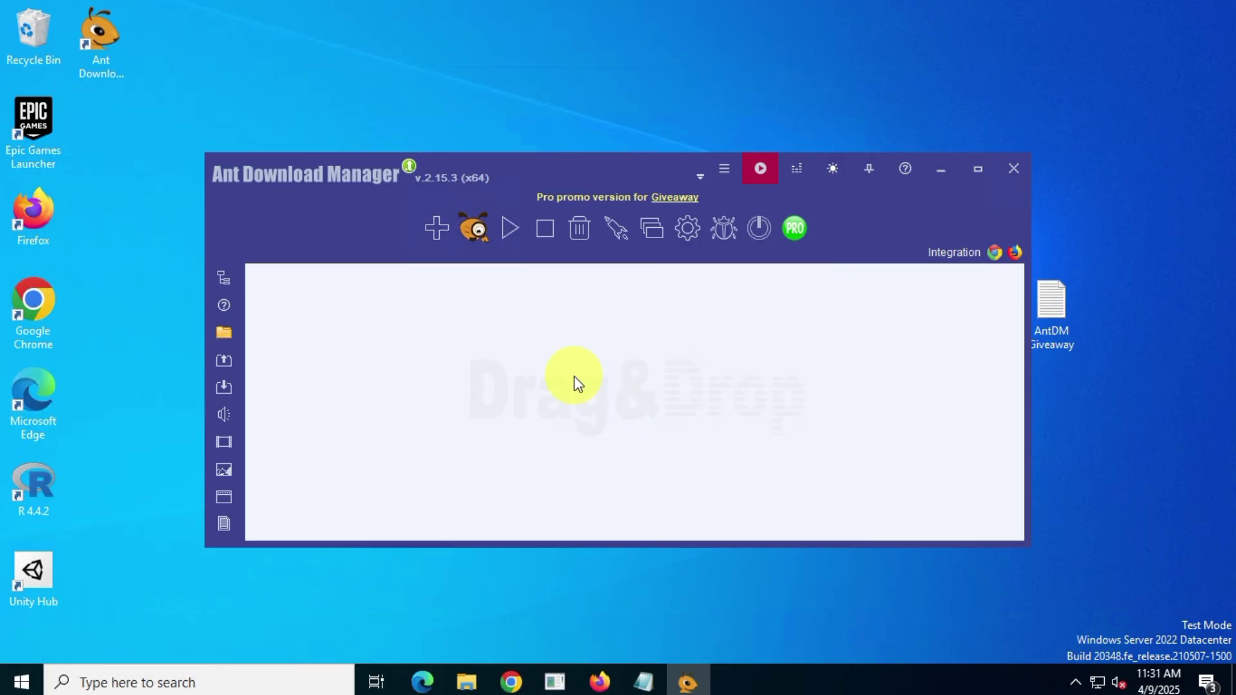
double_click(33, 303)
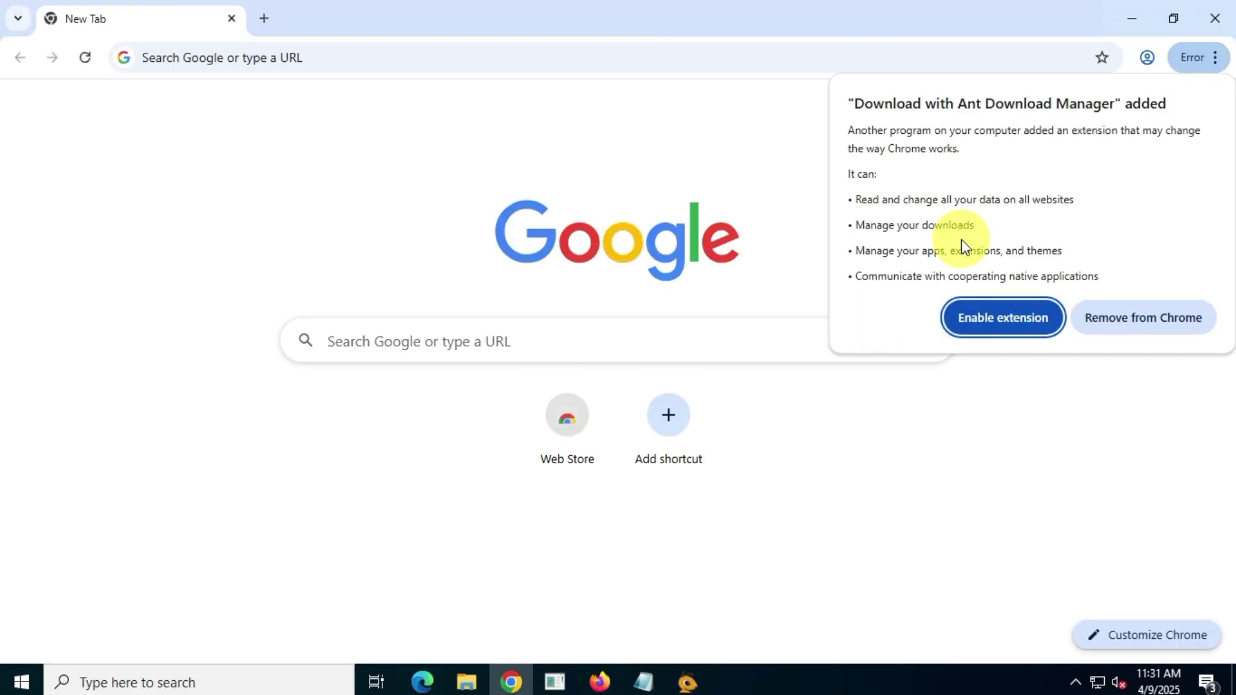
Enable and pin the Ant Download Manager extension in Chrome, then close its welcome tab and Firefox.
left_click(1035, 318)
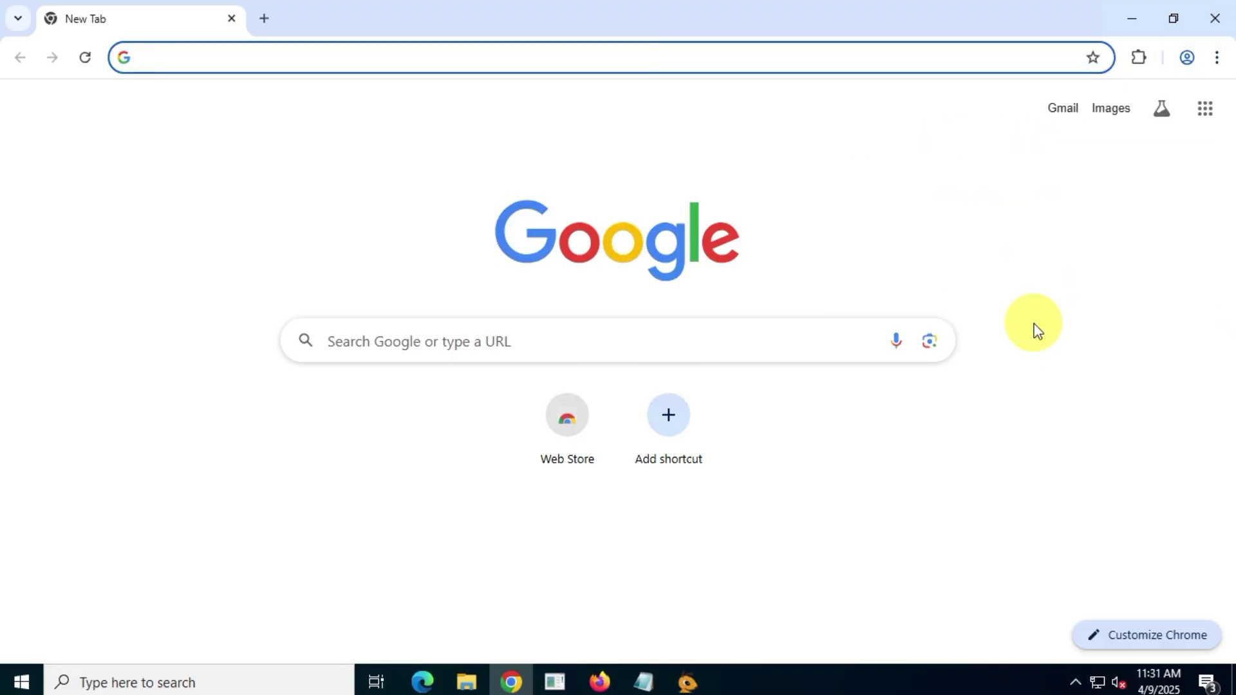
left_click_drag(331, 255, 979, 276)
left_click(1136, 57)
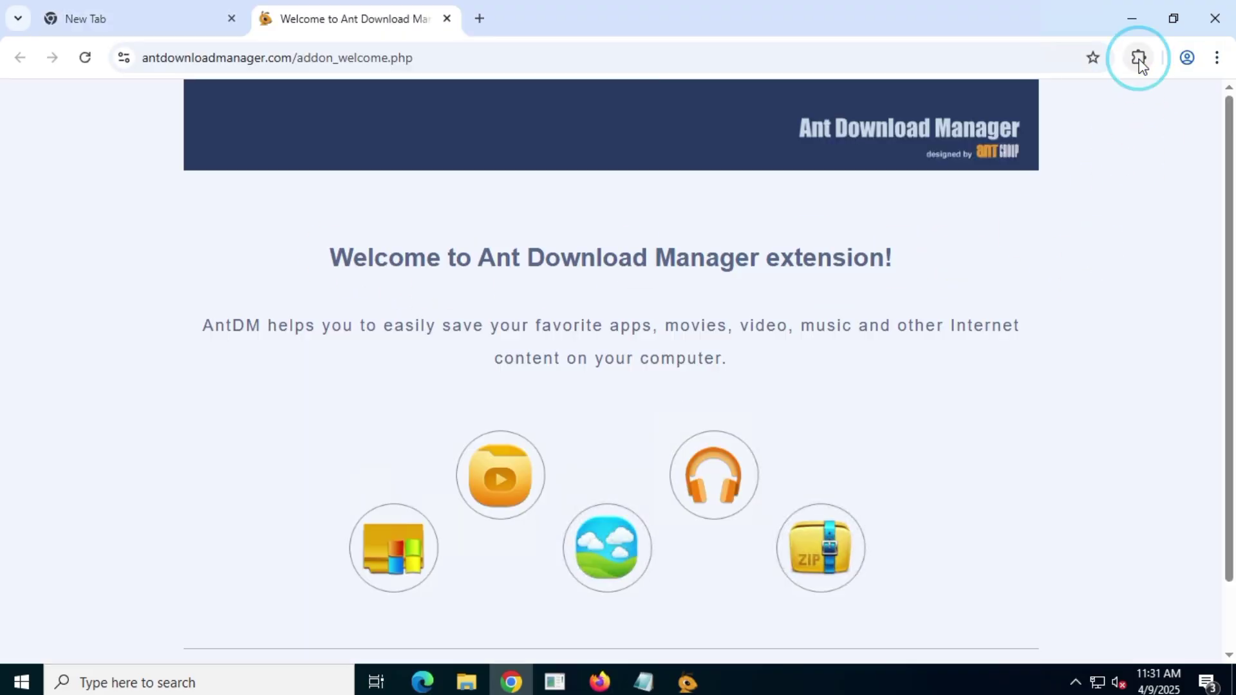
left_click(1076, 198)
key("ctrl+w")
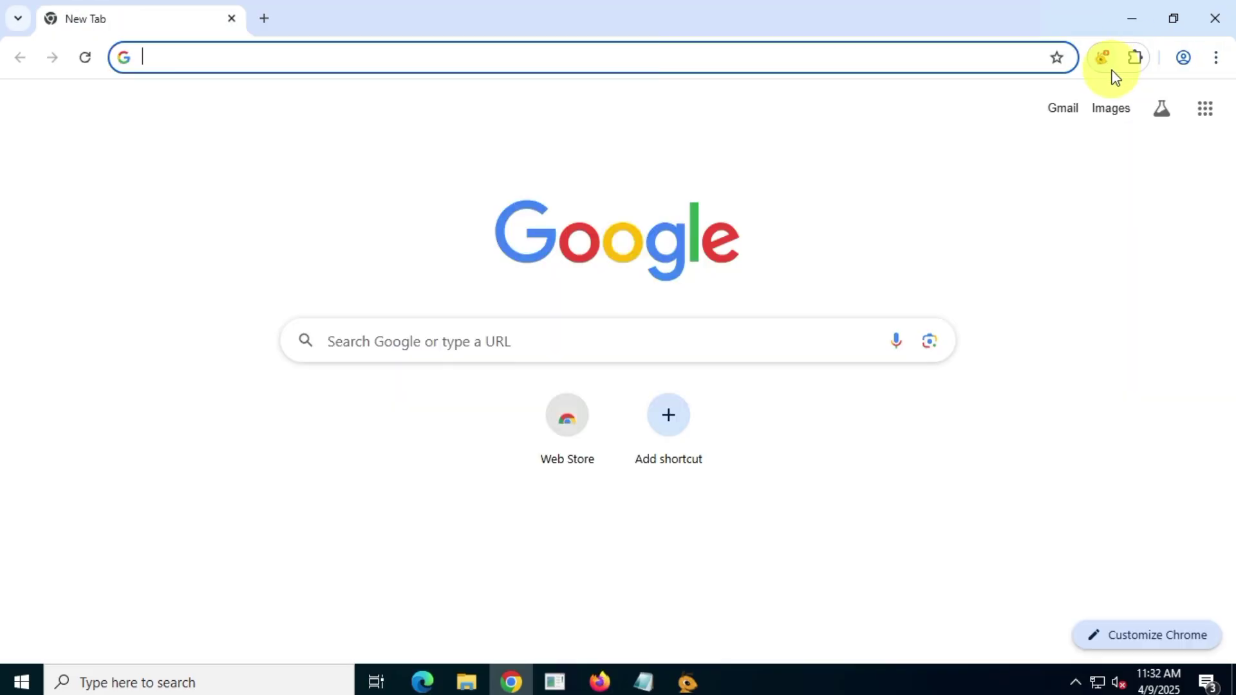
left_click(600, 681)
left_click(1214, 18)
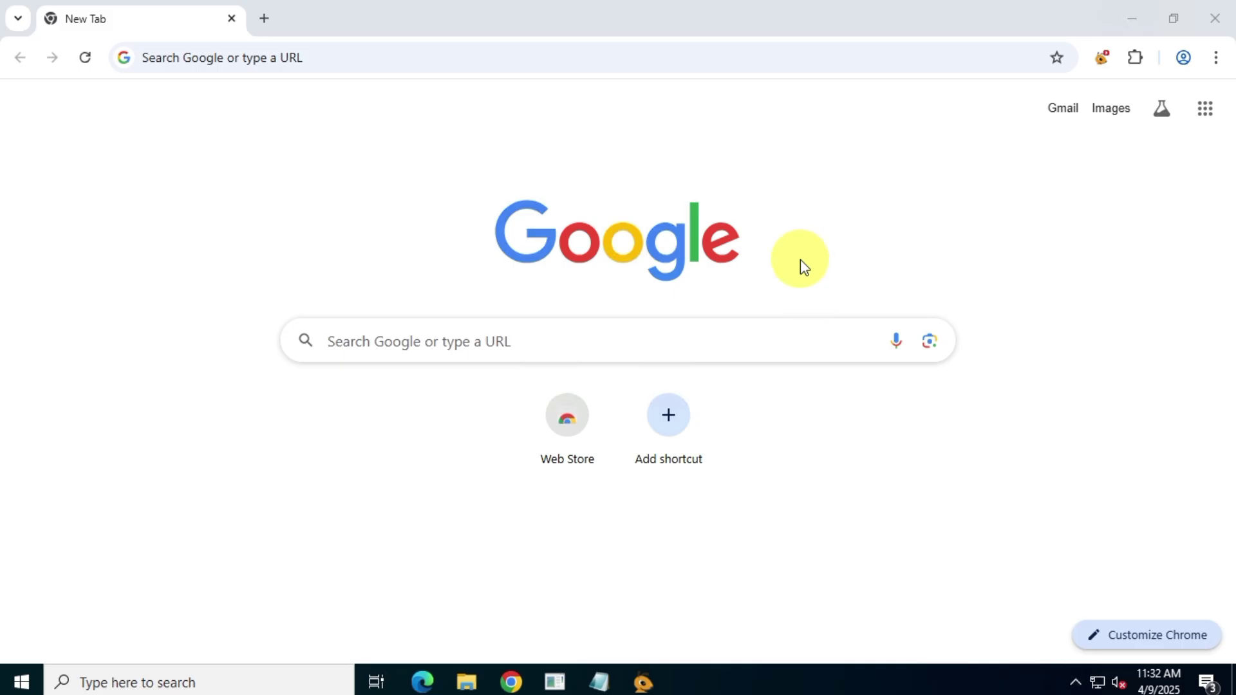
Search pixabay and open the woman dancing video's download list to test capture.
left_click(354, 57)
type("p")
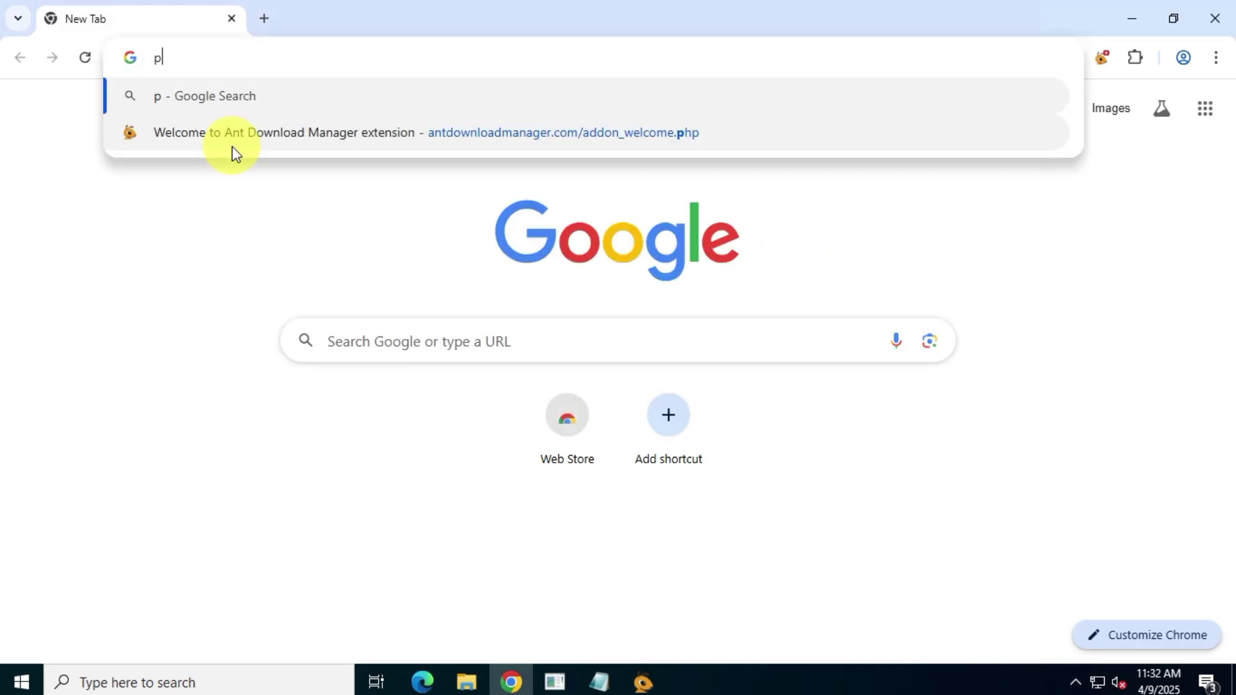
type("iabay")
left_click(215, 141)
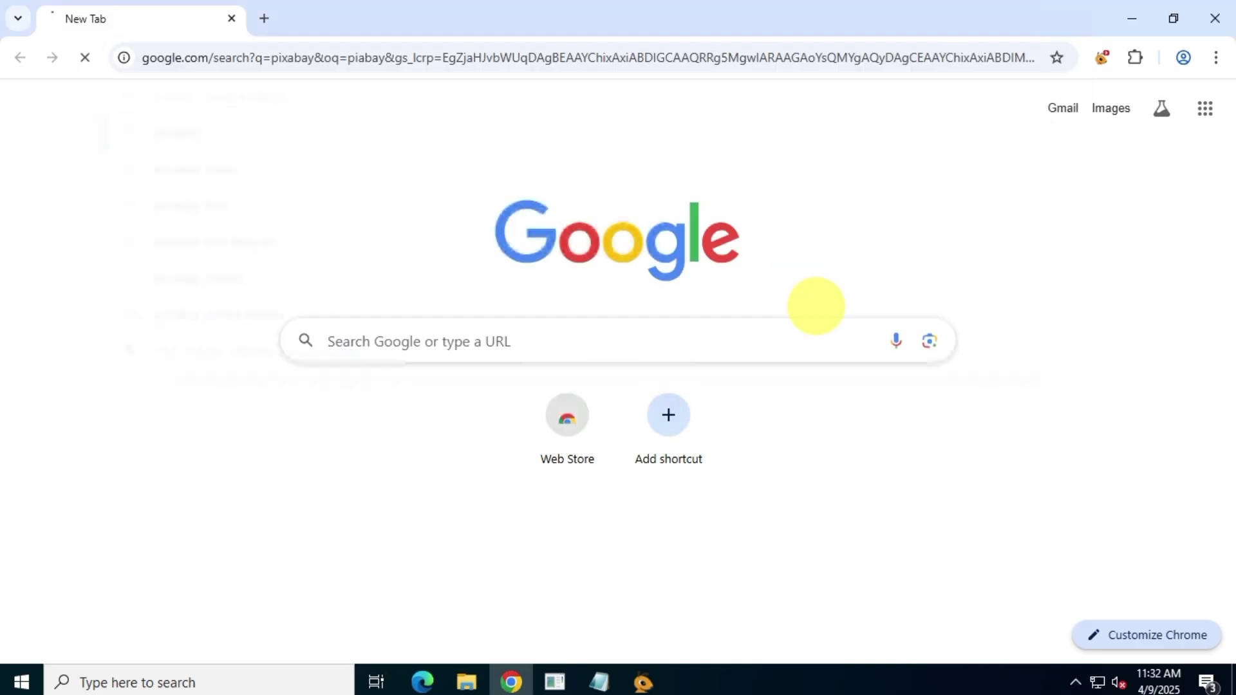
left_click(298, 505)
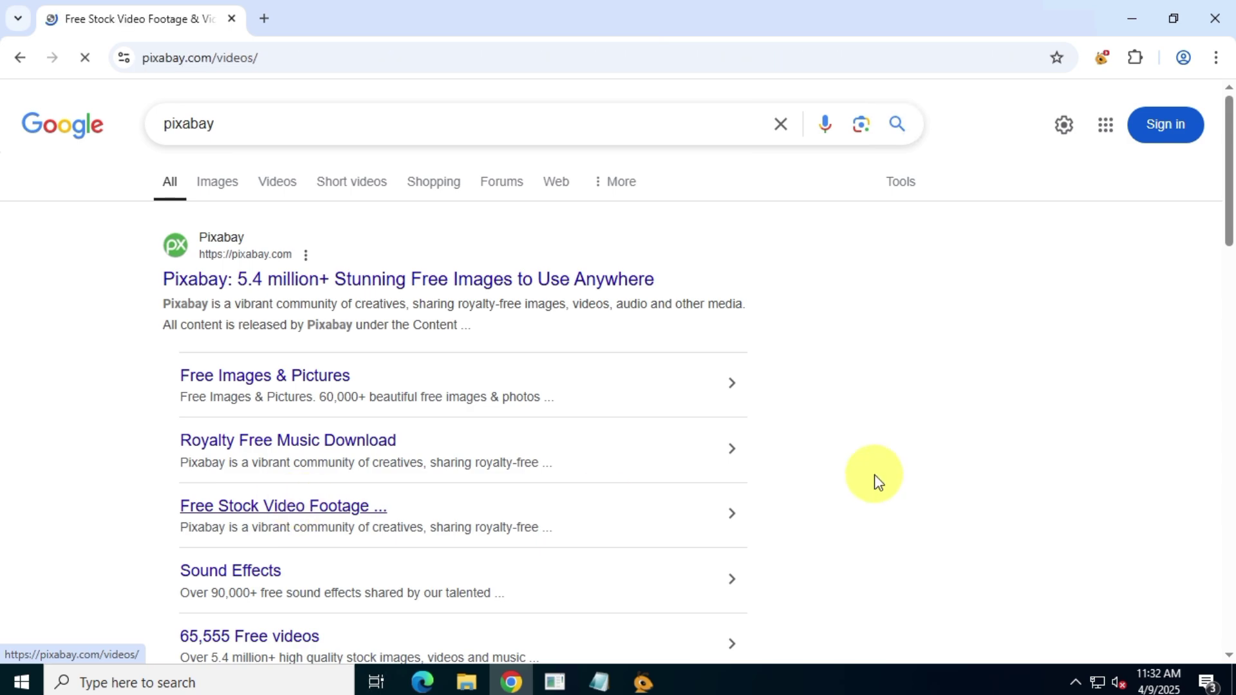
scroll(876, 443, "down", 5)
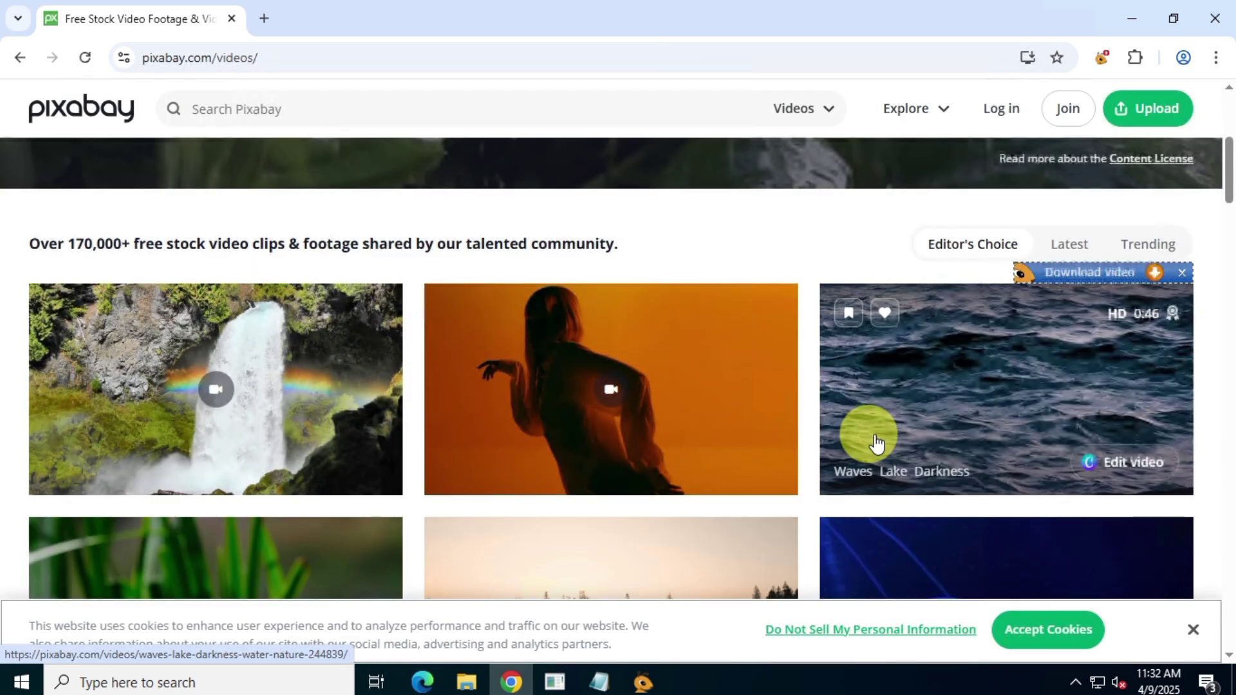
left_click(674, 388)
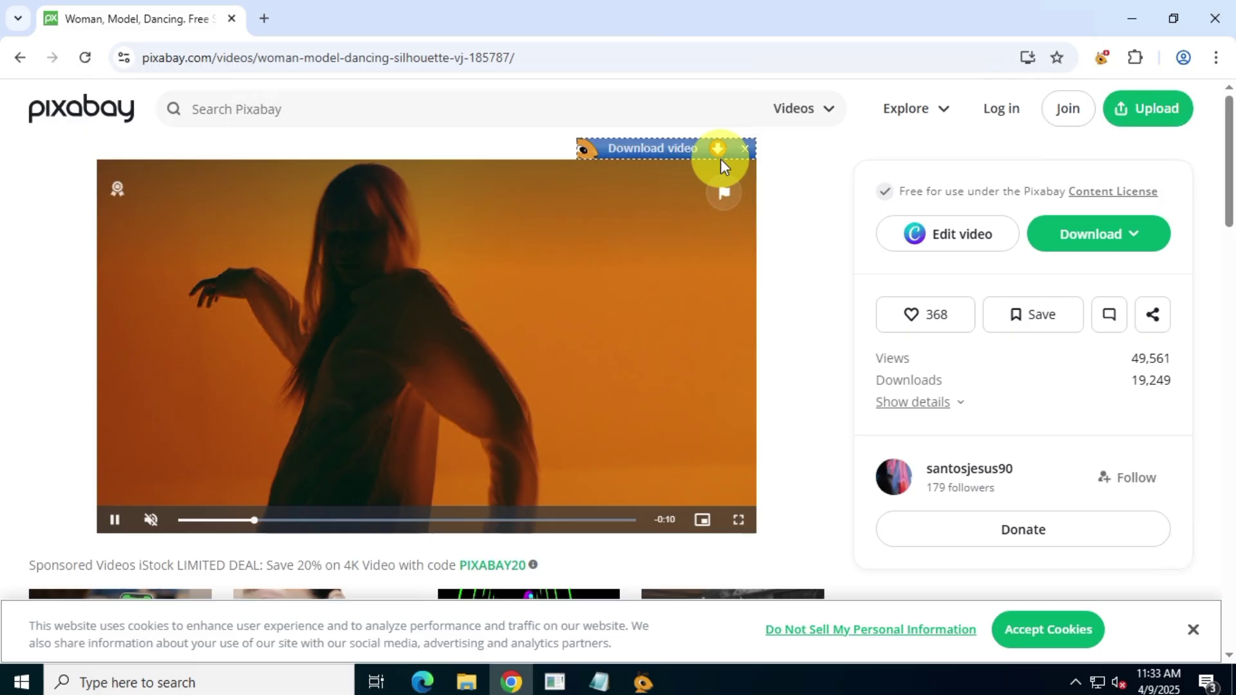
left_click(721, 148)
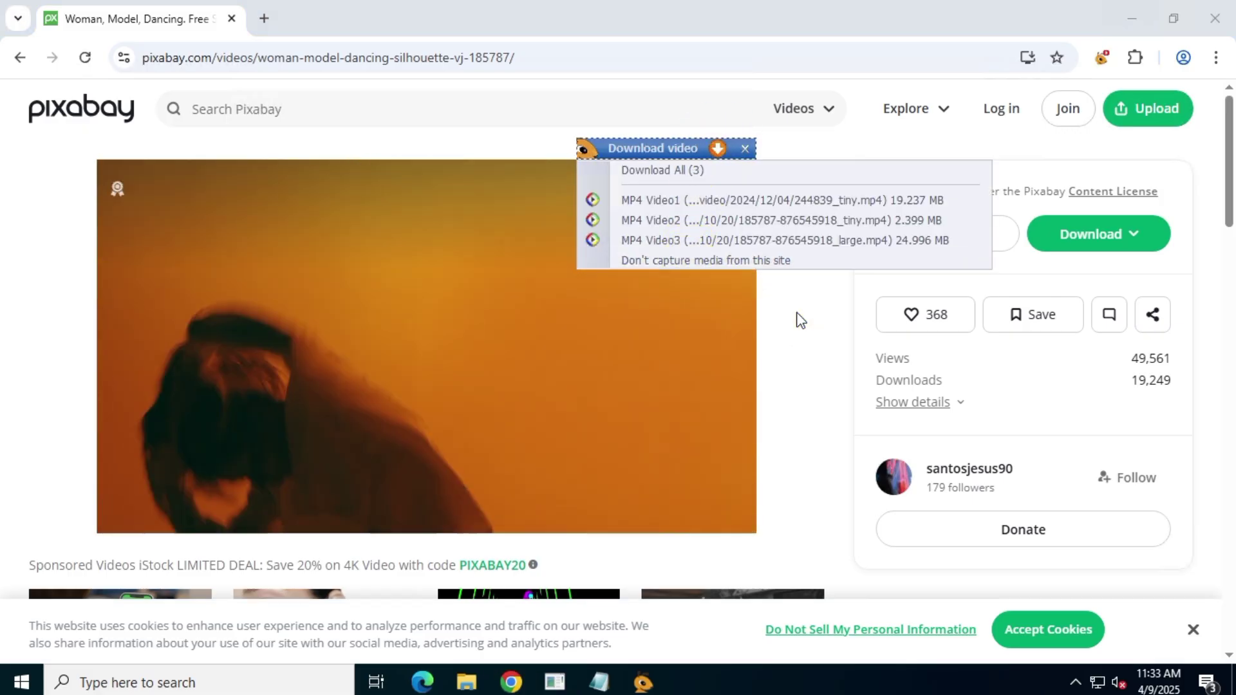
left_click(799, 318)
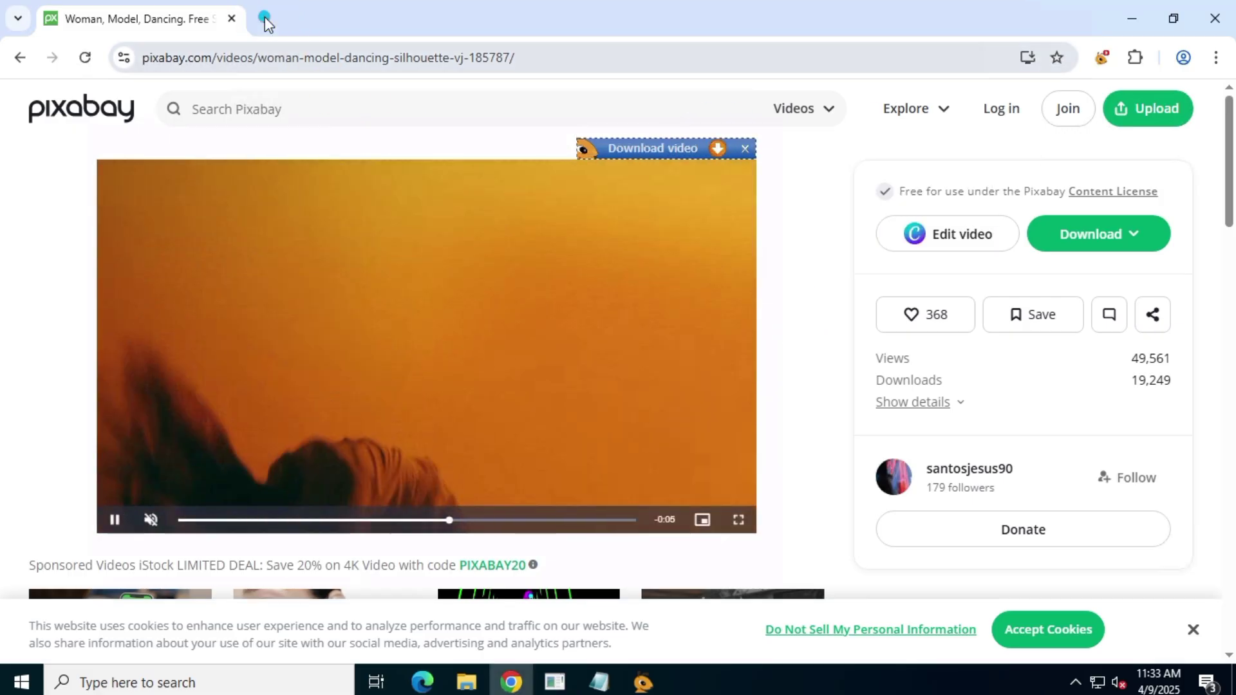
Close the Pixabay tab and enter 'windows 11' in a new tab's address bar.
left_click(264, 16)
left_click(231, 18)
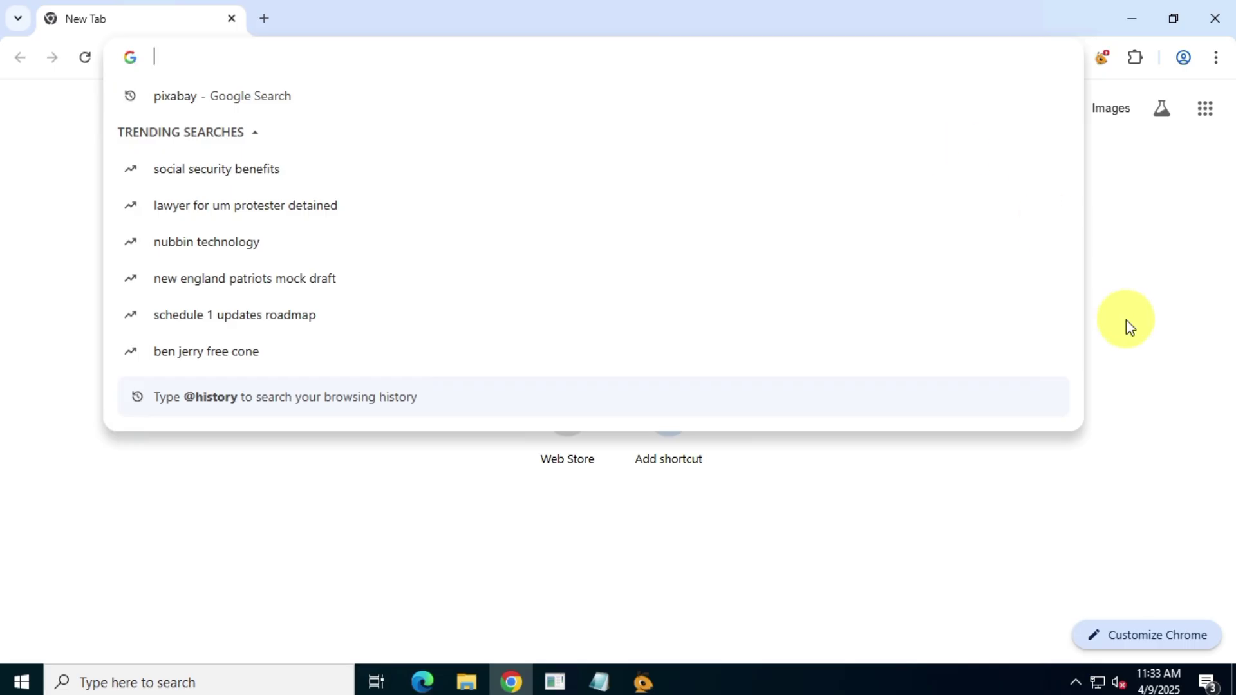
type("windows 11")
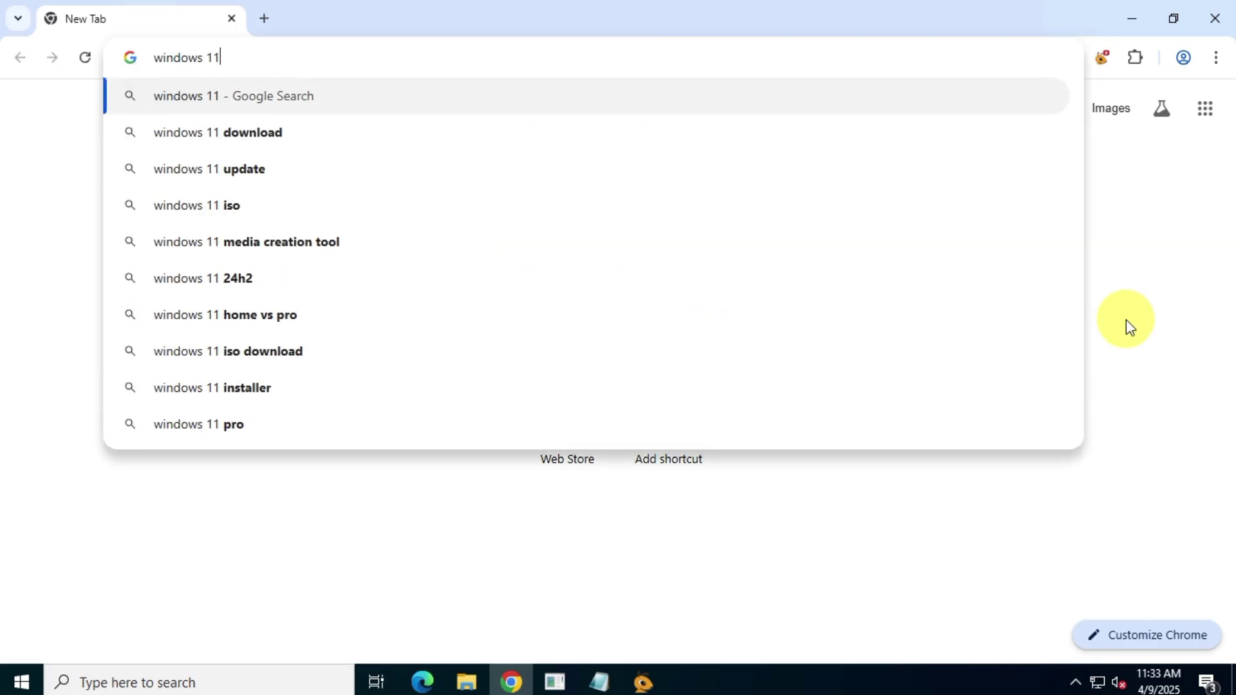
Open Microsoft's Download Windows 11 page and request the multi-edition ISO for x64 devices.
left_click(428, 135)
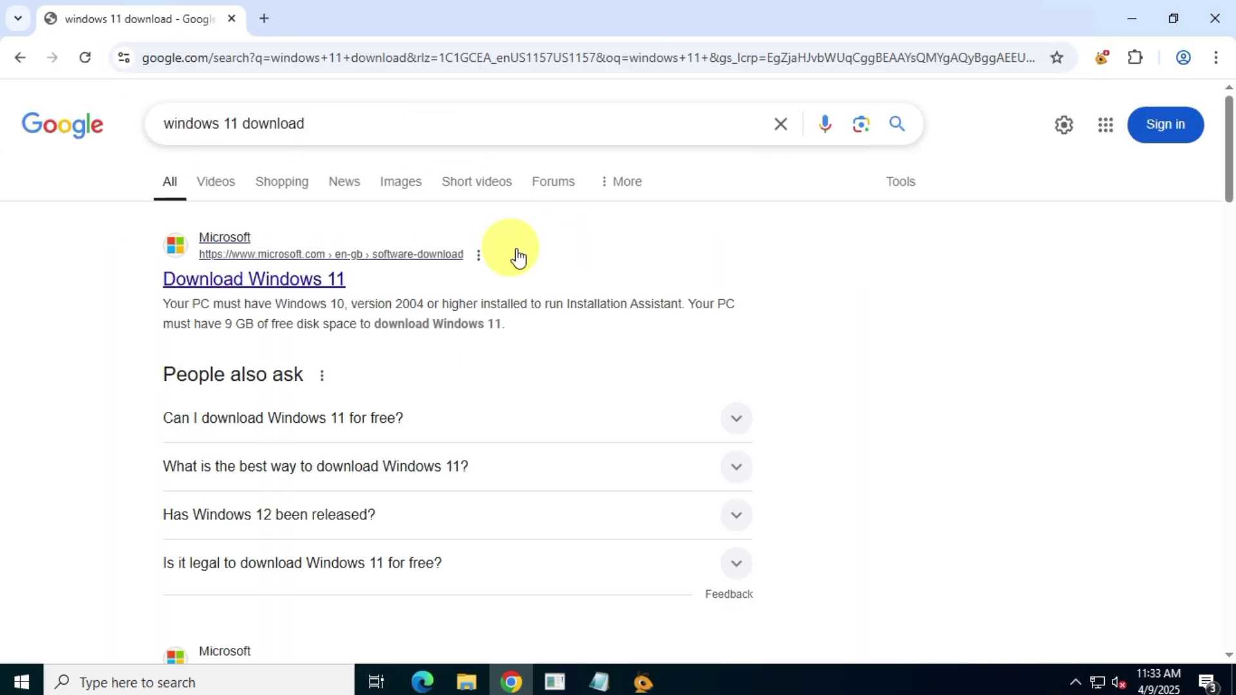
left_click(312, 278)
scroll(741, 386, "down", 5)
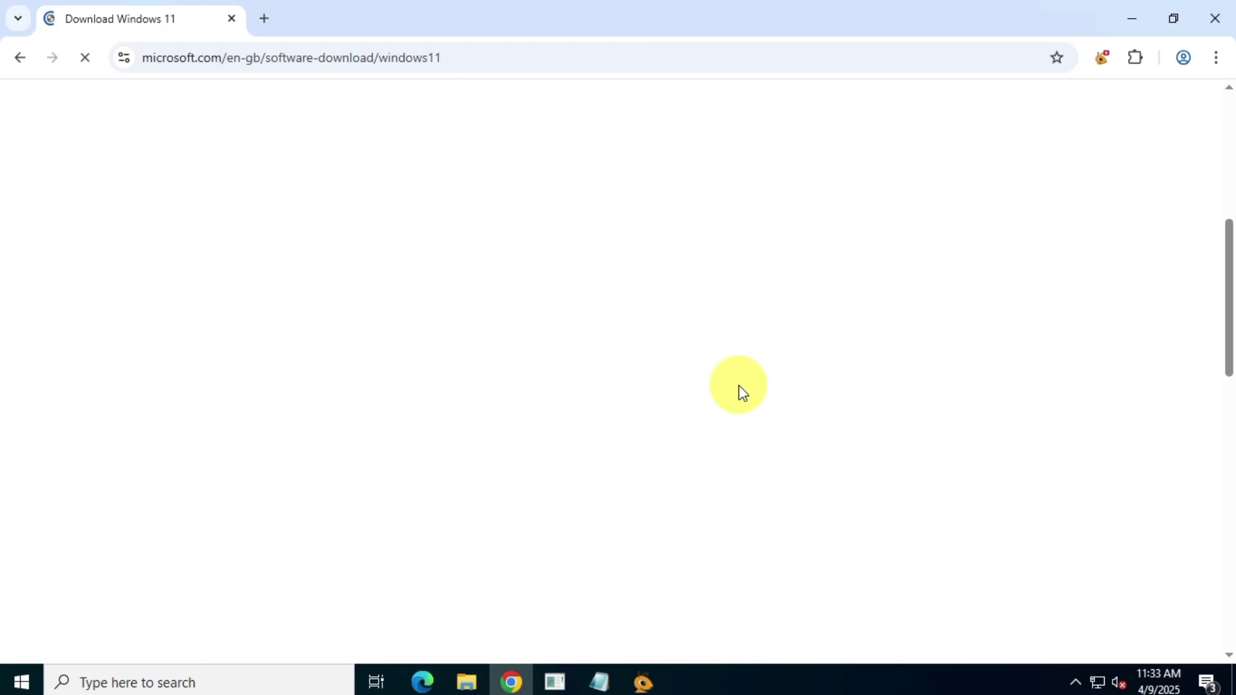
left_click(397, 453)
left_click(302, 513)
scroll(565, 495, "down", 3)
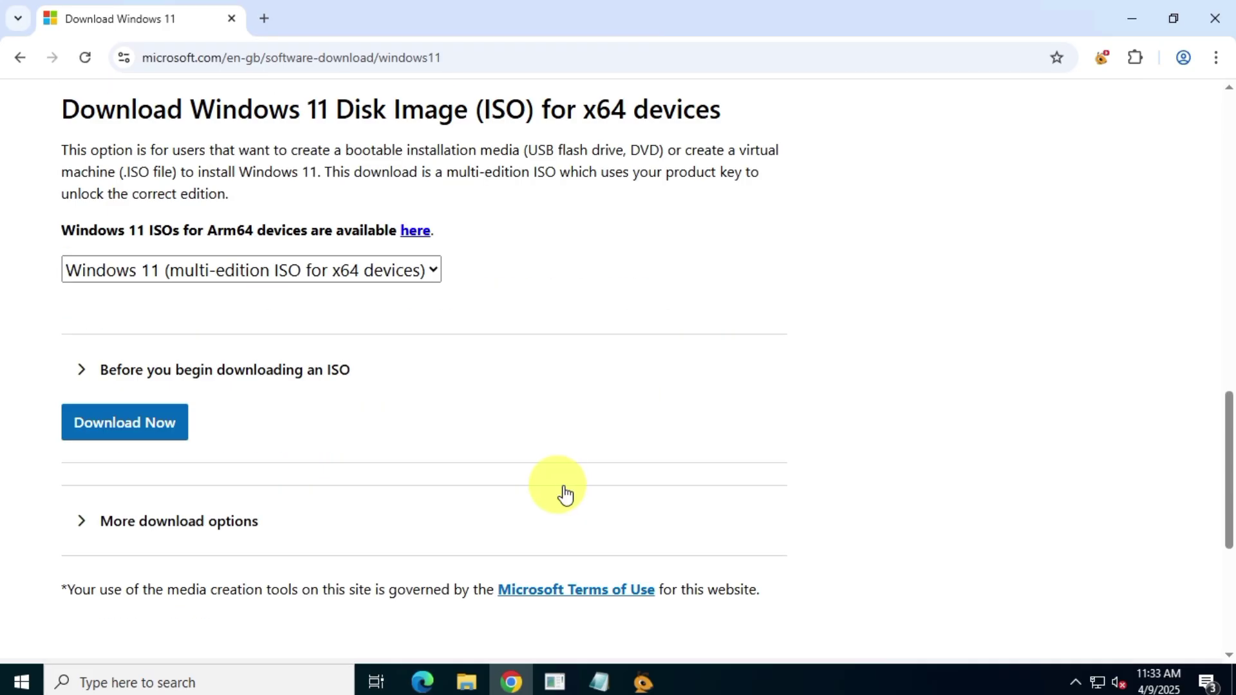
left_click(169, 426)
Choose English (United States), copy the 64-bit download link, and add it as a new AntDM download.
left_click(219, 428)
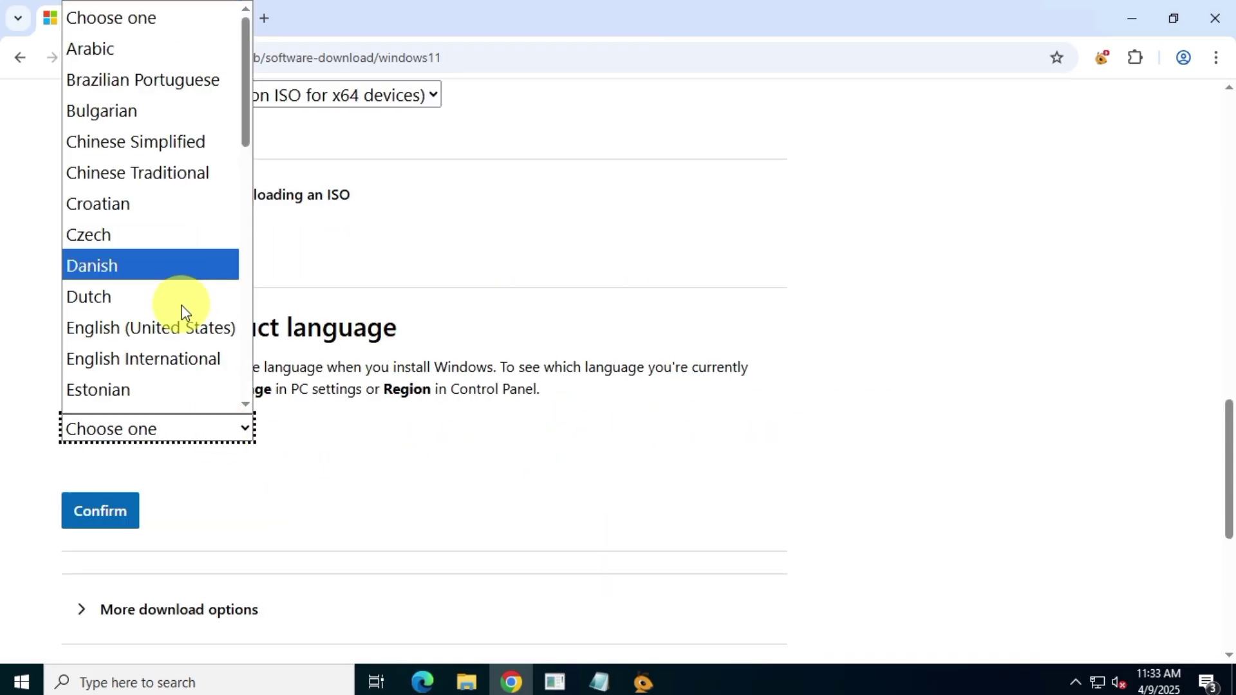
left_click(184, 325)
left_click(96, 510)
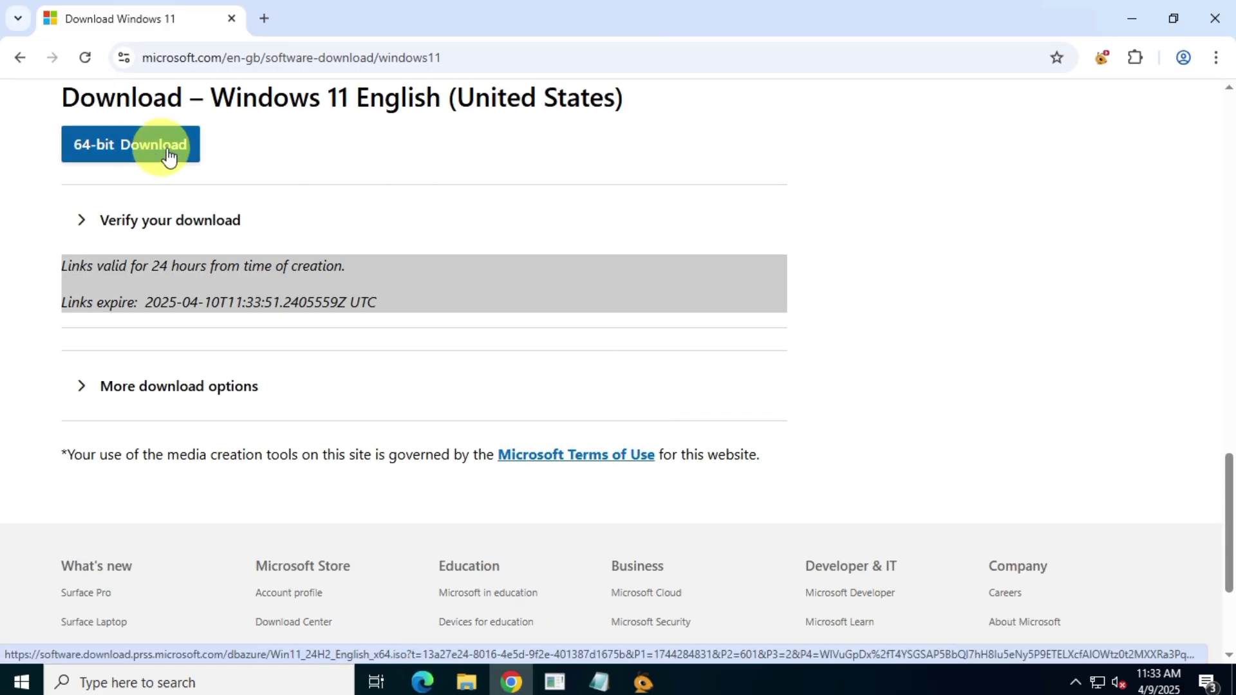
right_click(166, 153)
left_click(303, 295)
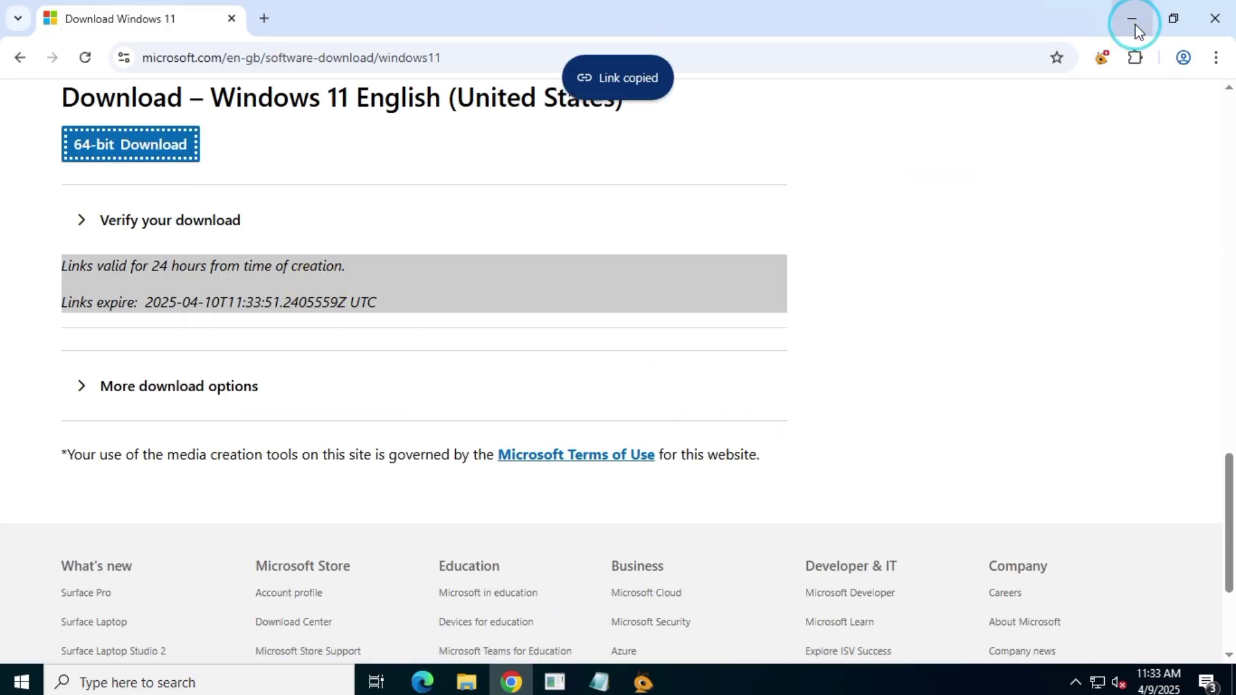
left_click(1135, 23)
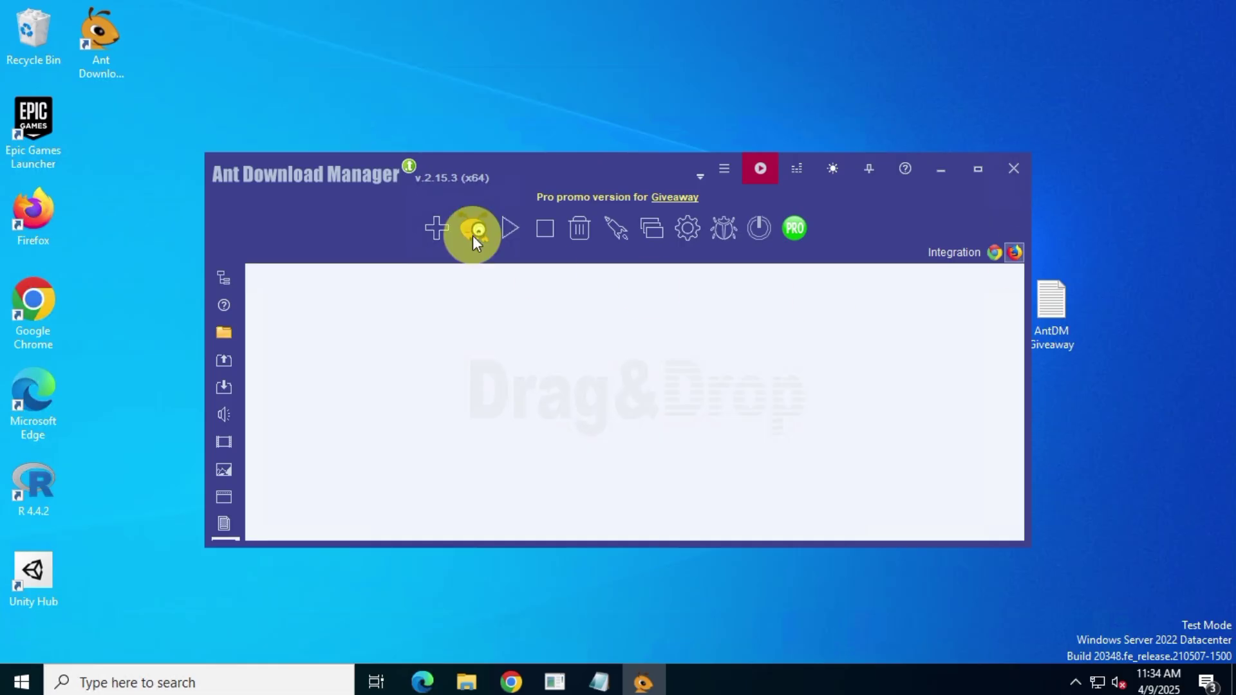
left_click(472, 232)
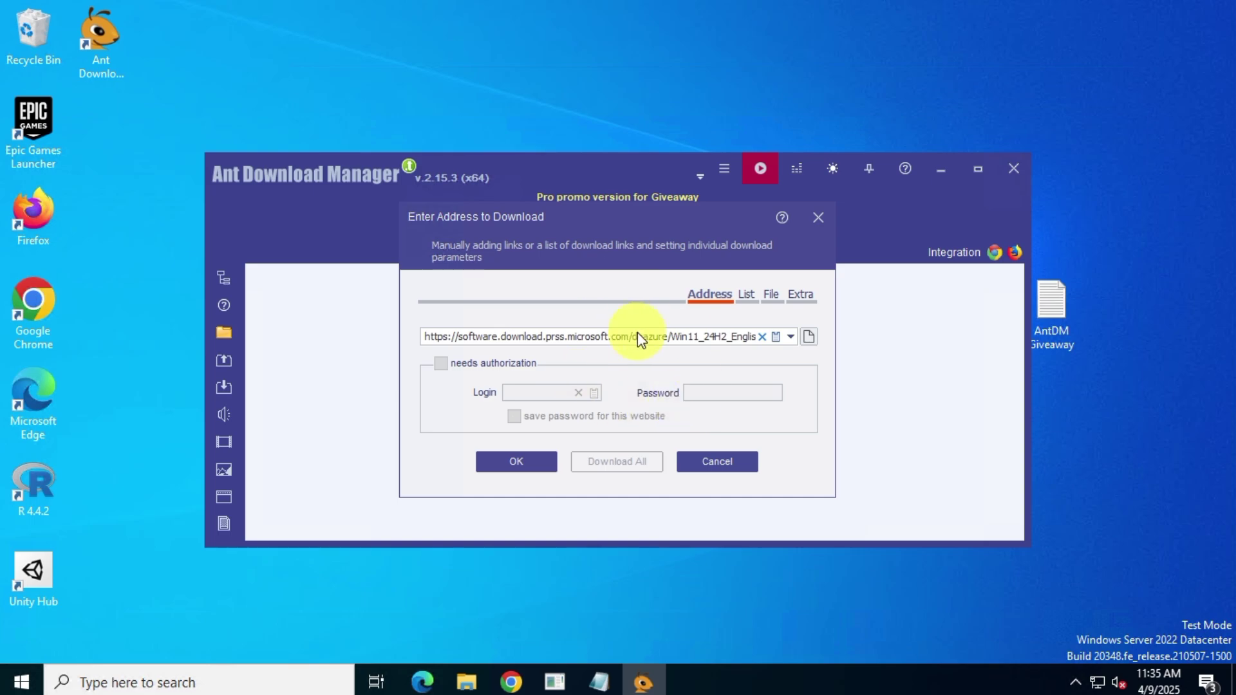
Download the 5.420 GB Win11_24H2_English_x64.iso from the pasted link and close the completion notice.
left_click(516, 461)
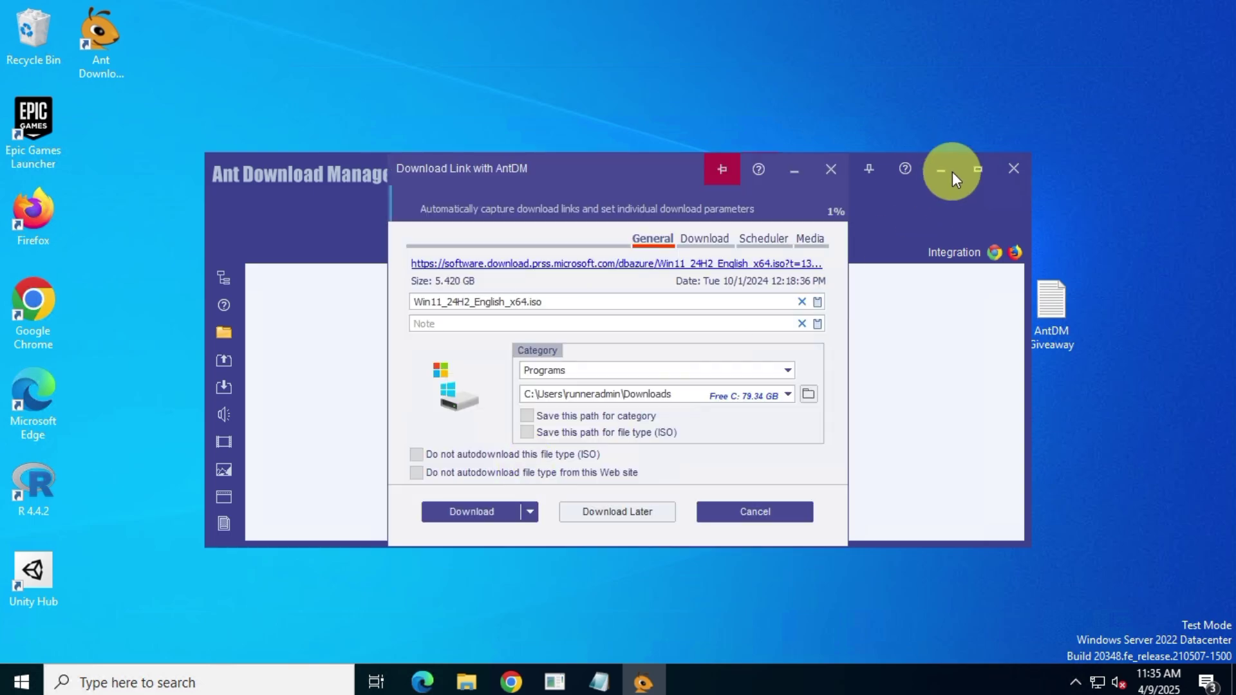
left_click(952, 172)
left_click(489, 514)
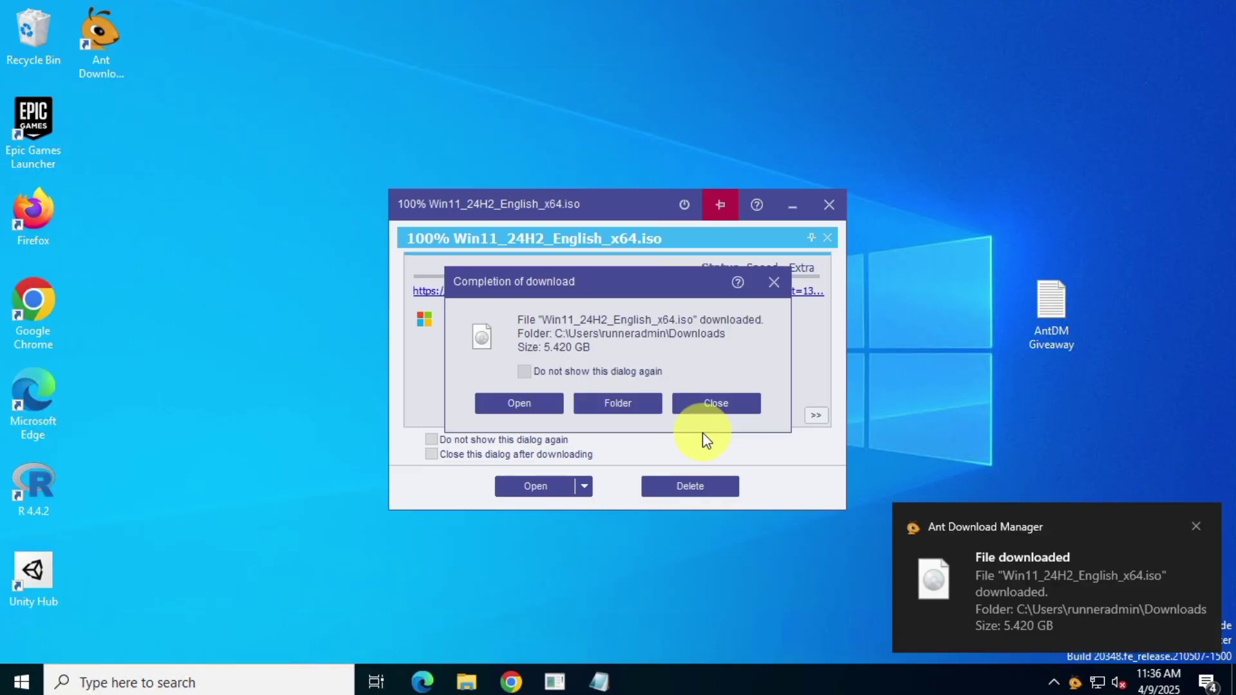
left_click(717, 404)
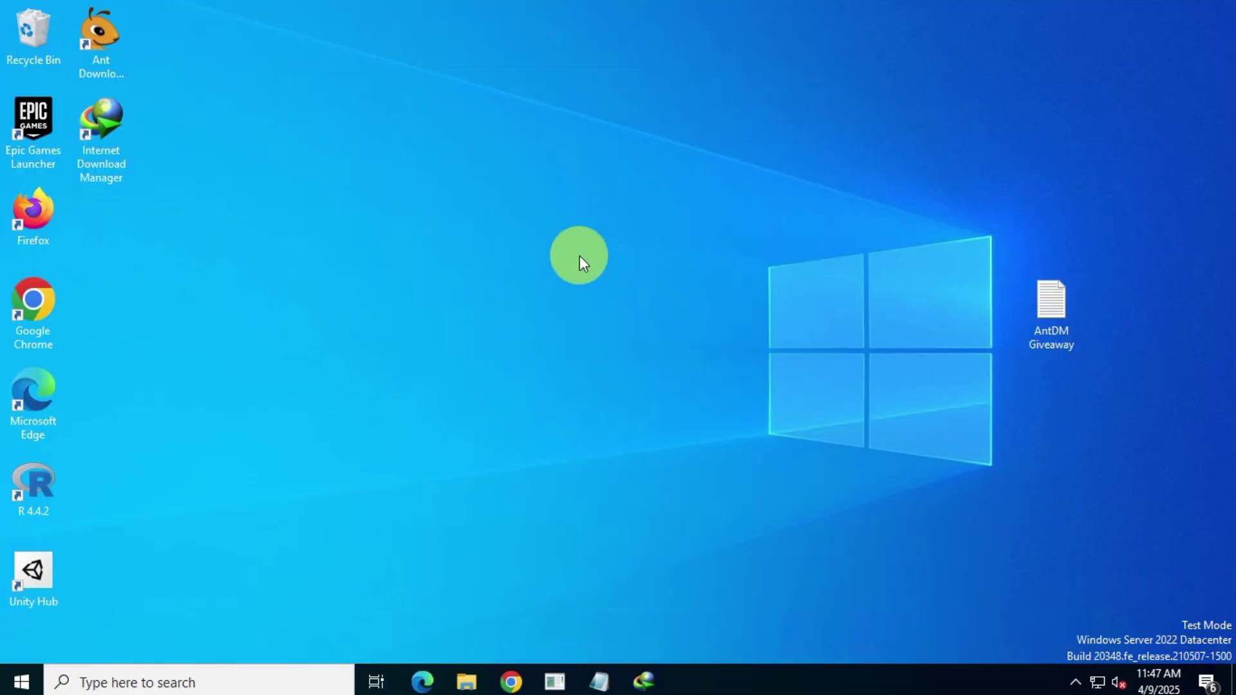
Launch Ant Download Manager, view its version information, and close it.
double_click(100, 43)
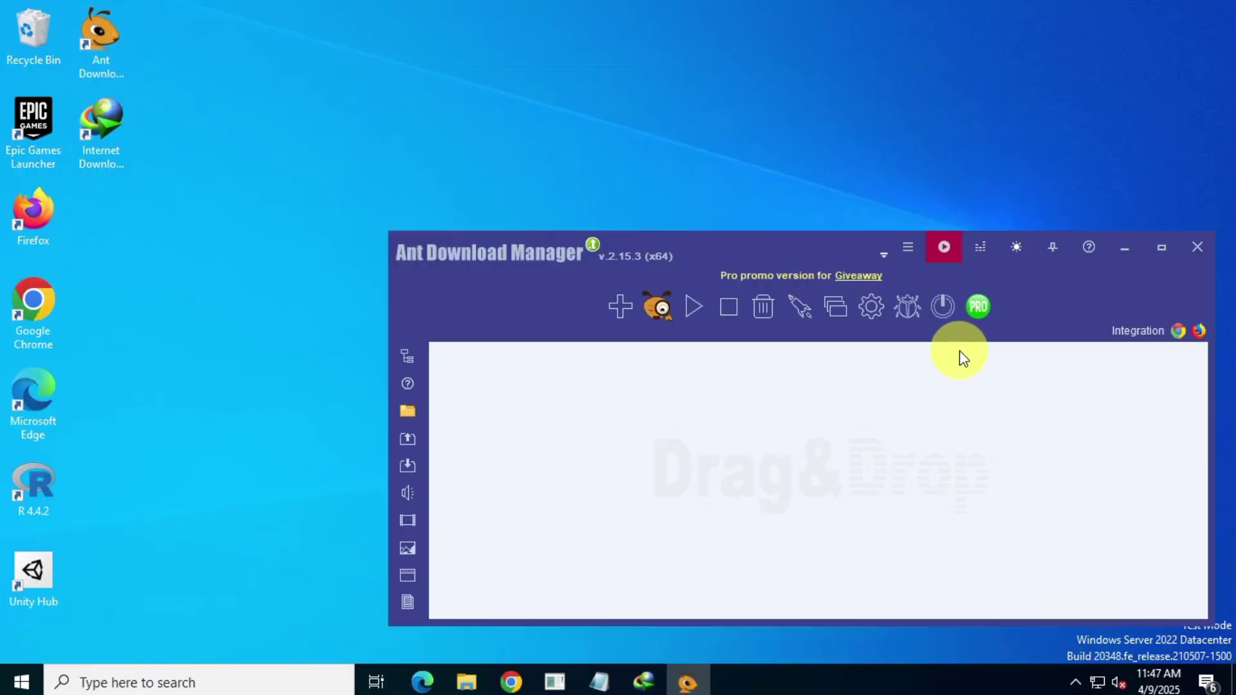
left_click(908, 246)
left_click(970, 472)
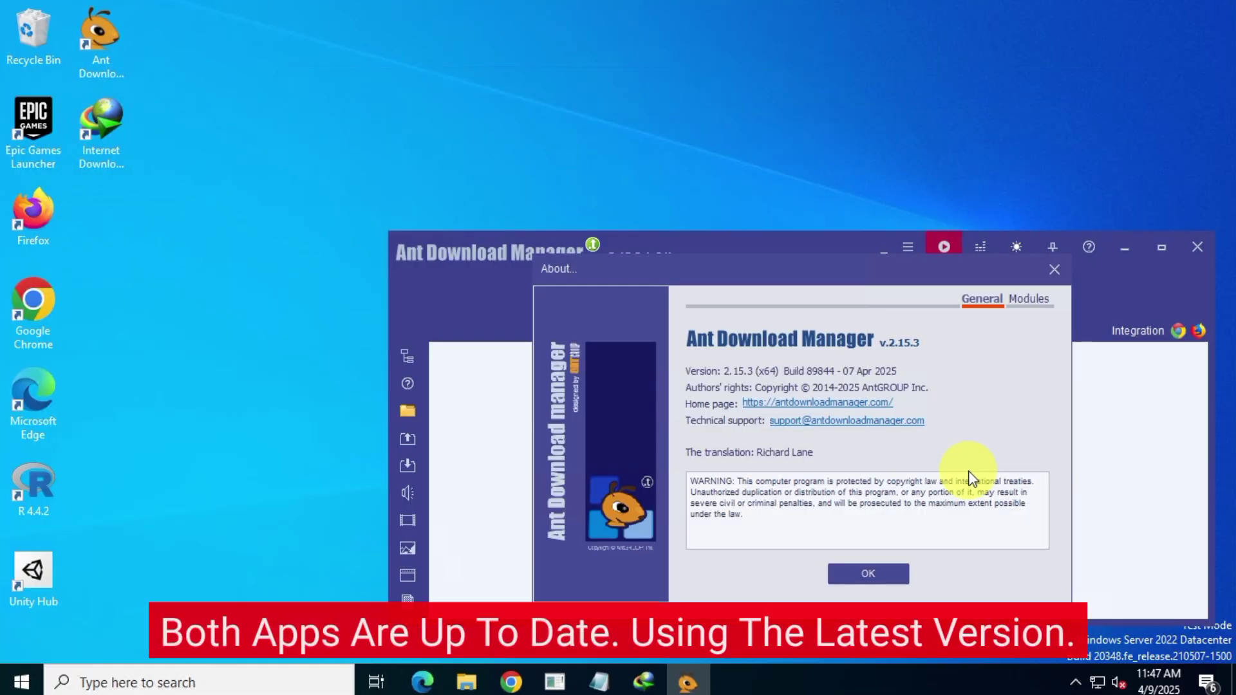
left_click(1055, 270)
Launch Internet Download Manager, confirm version 6.42 Build 32, and move its window upper-left.
double_click(103, 120)
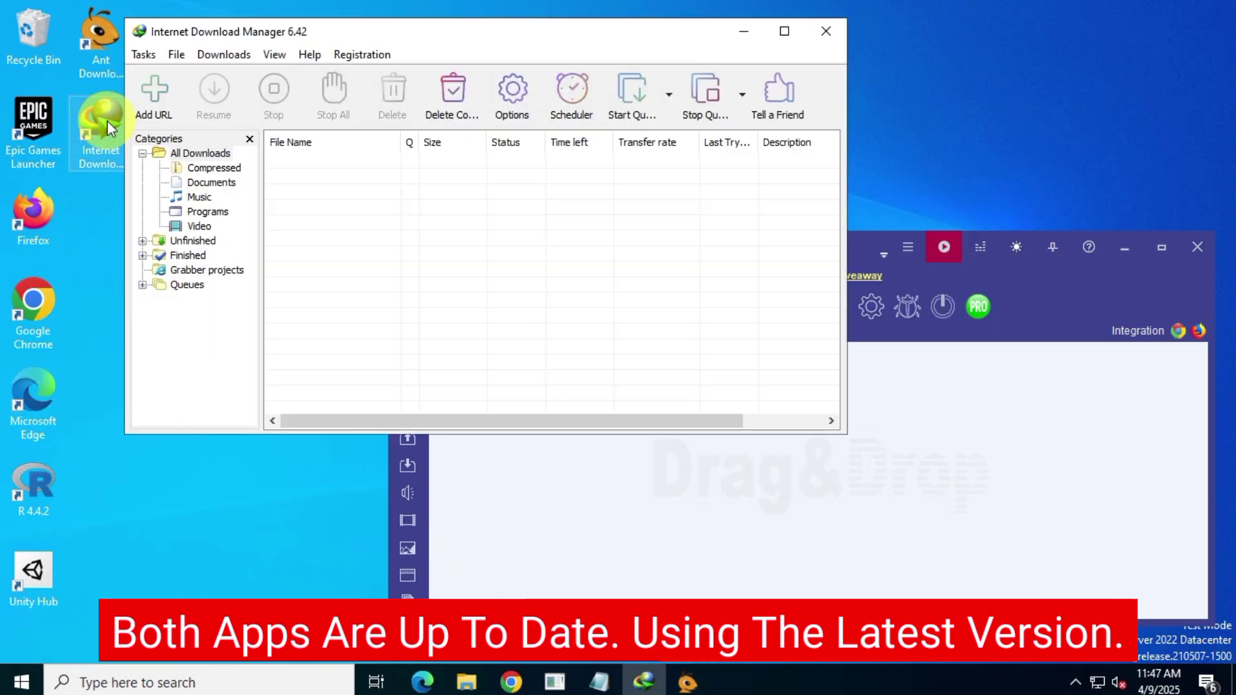
left_click(358, 55)
mouse_move(307, 56)
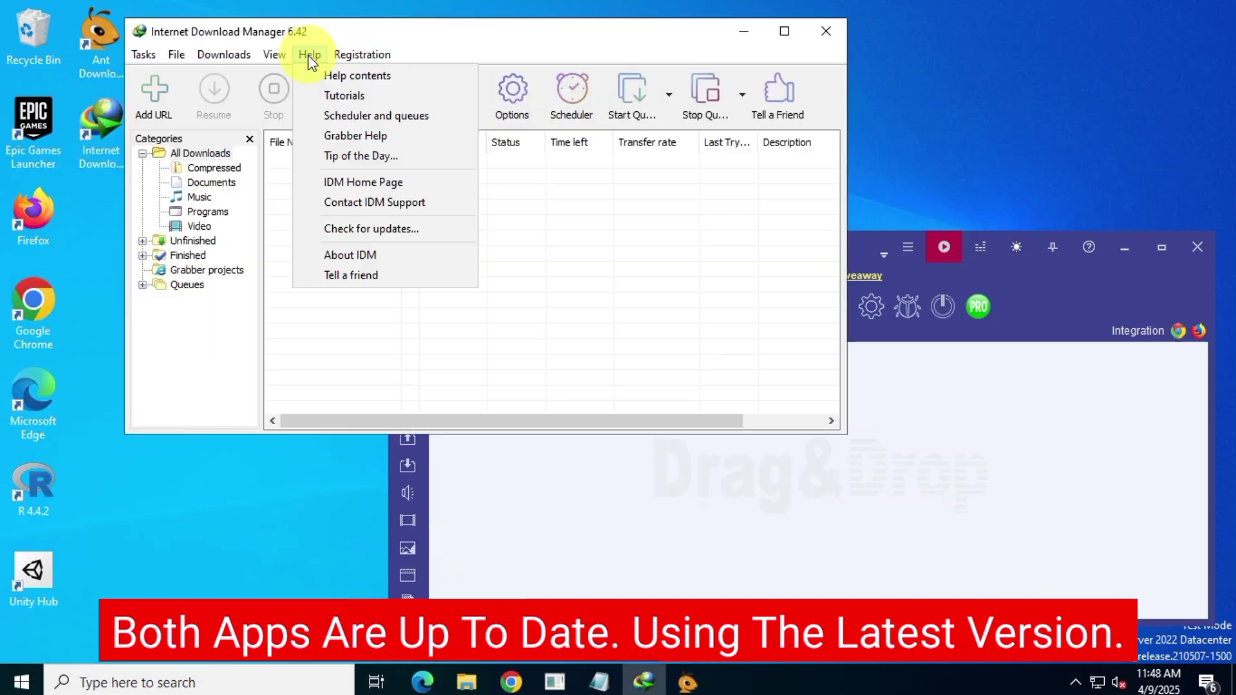
left_click(350, 253)
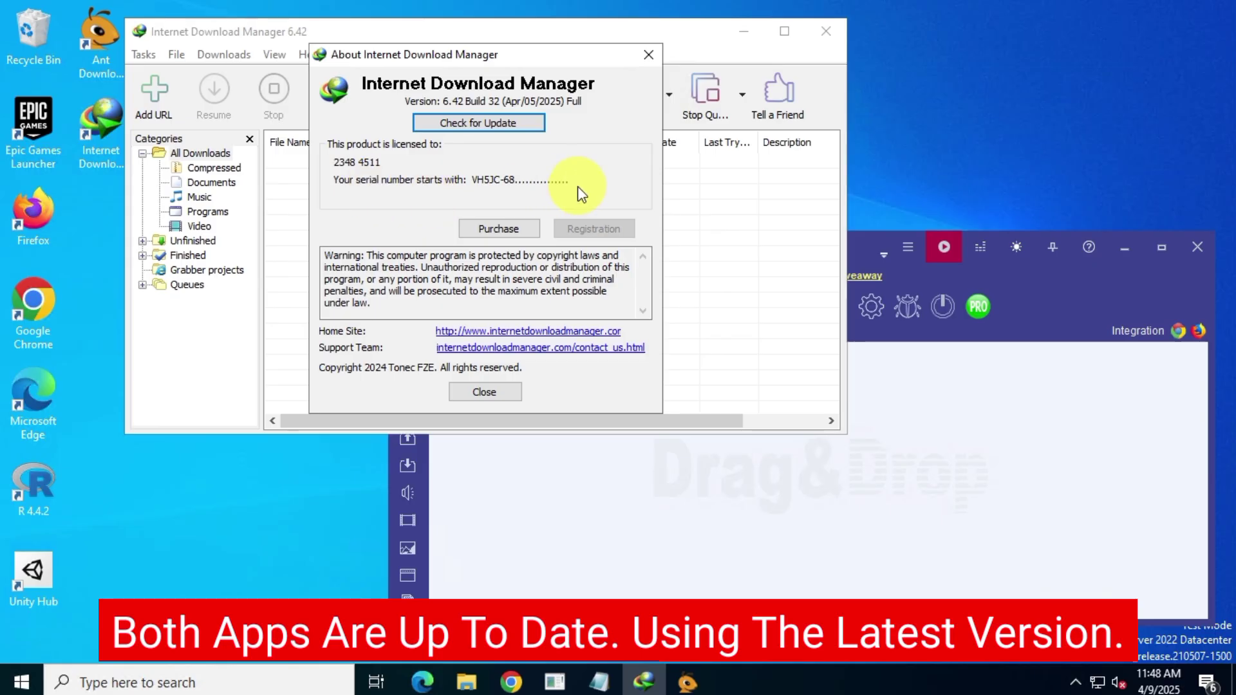
left_click(648, 54)
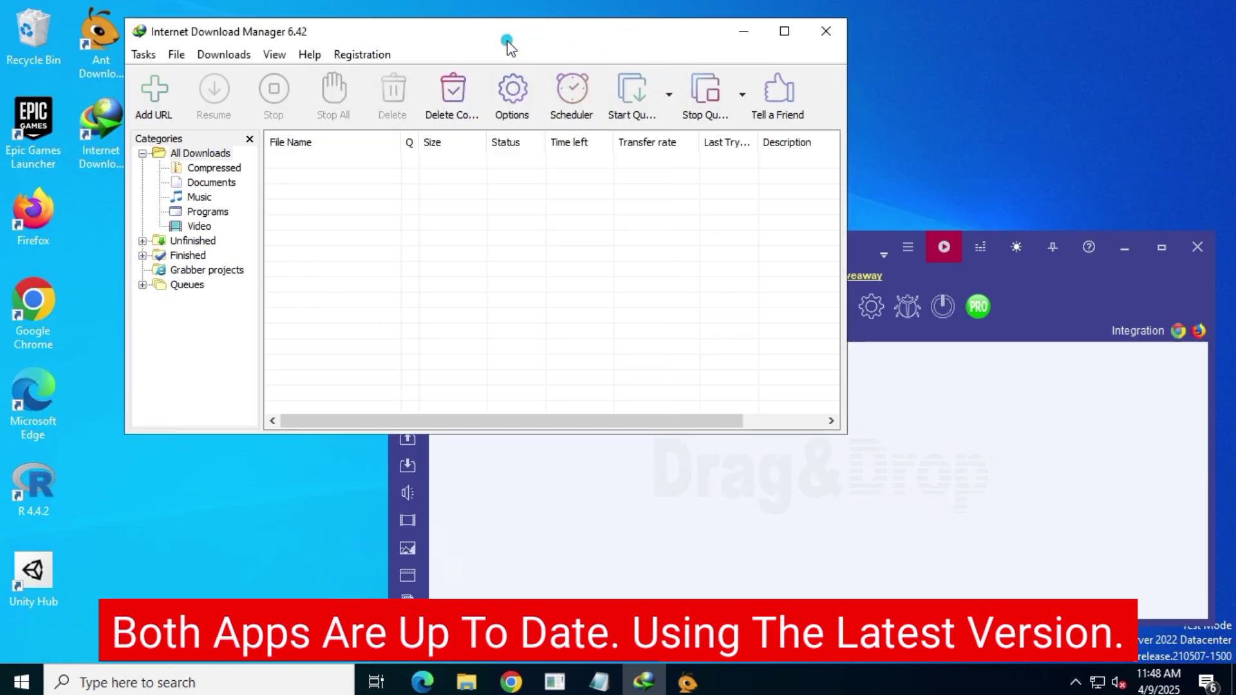
left_click_drag(507, 39, 416, 37)
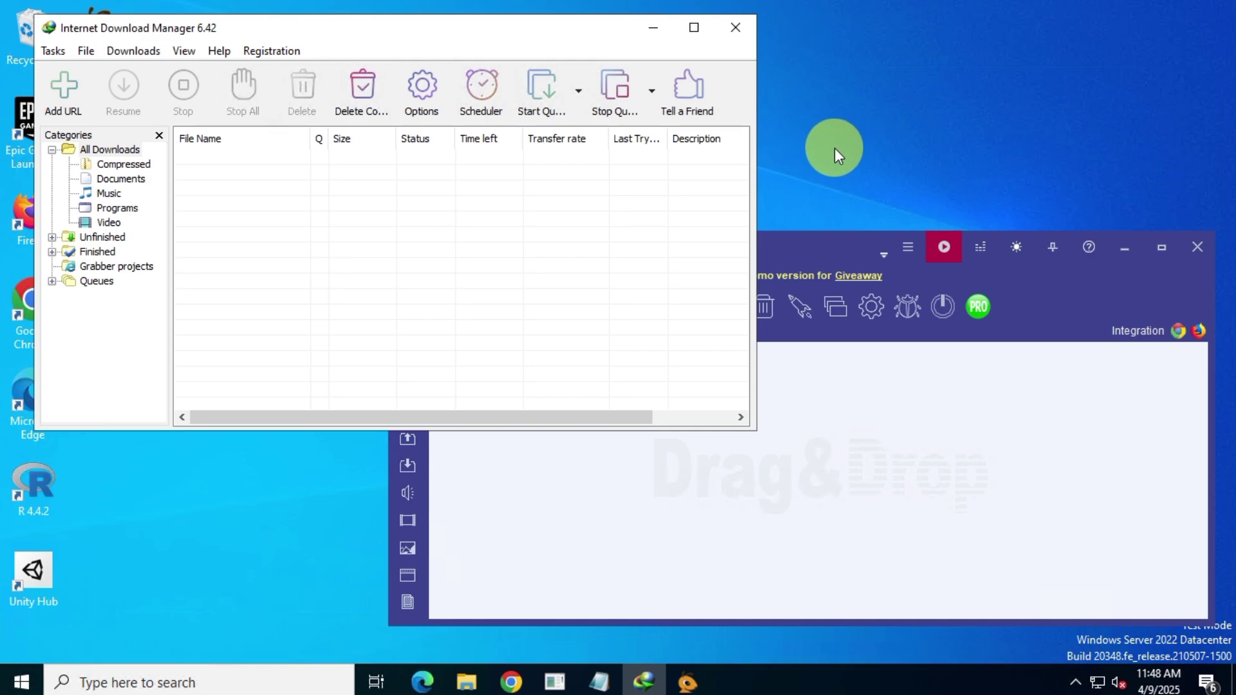
Turn off IDM's 'Start downloading immediately' option on the Downloads tab and save.
left_click(425, 89)
left_click(459, 57)
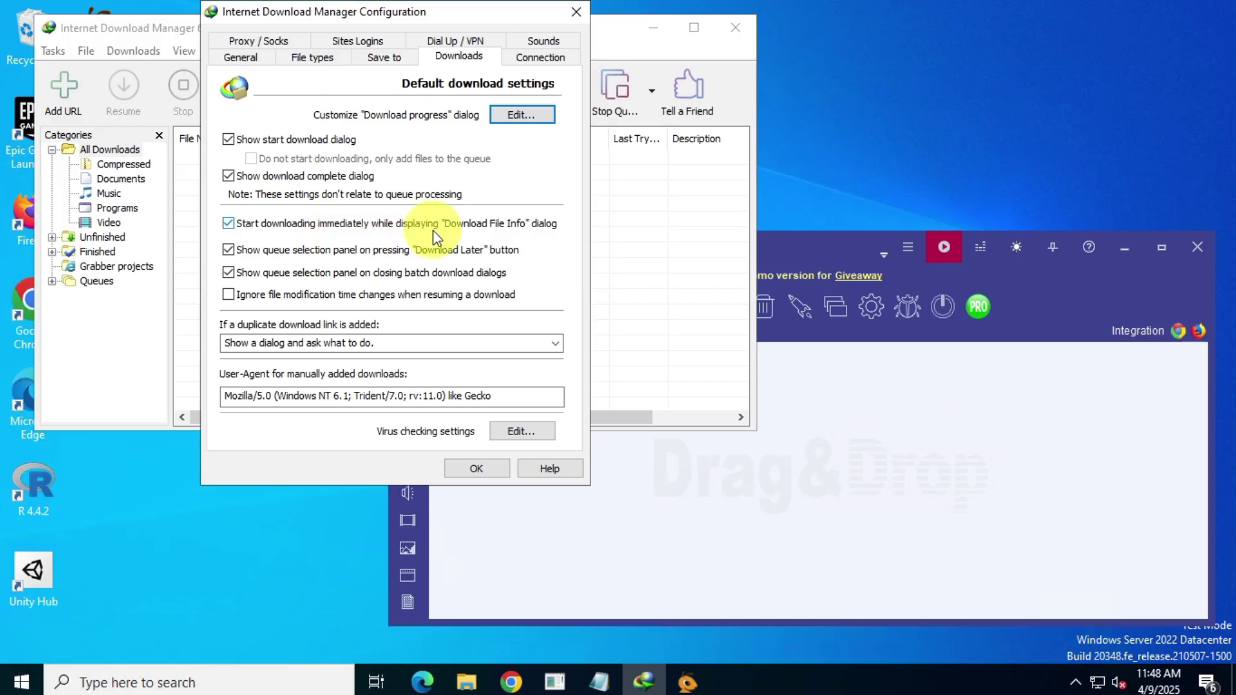
left_click(229, 224)
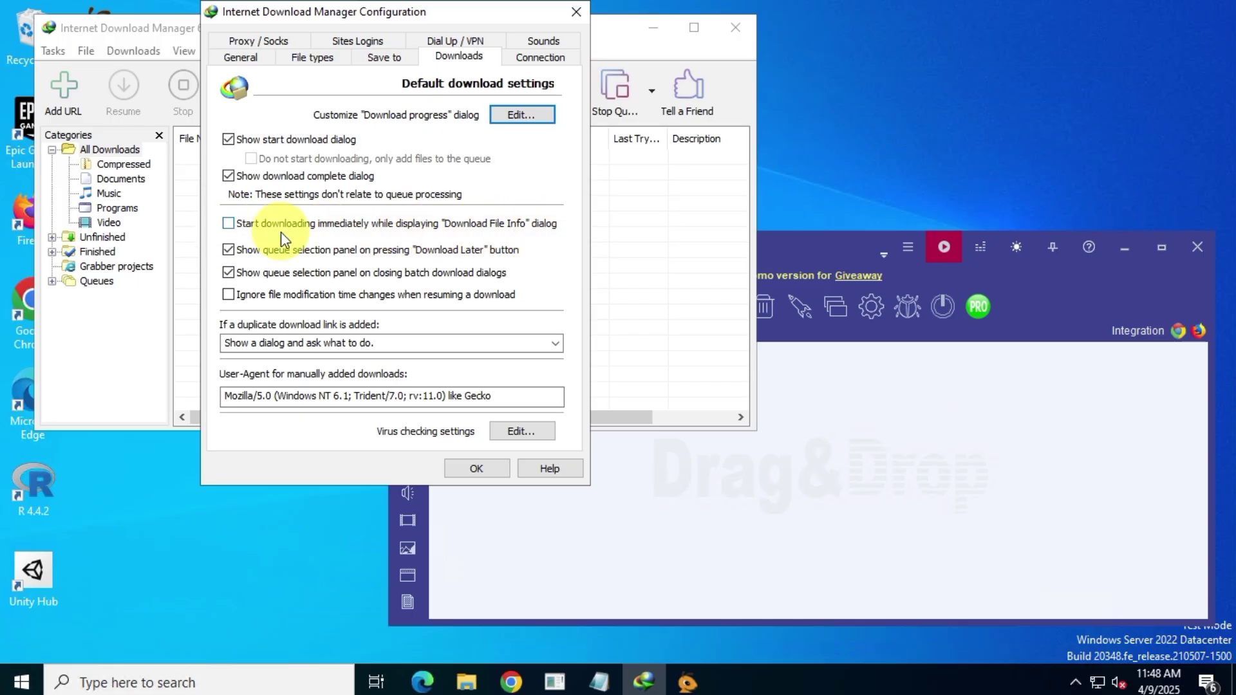
left_click(476, 468)
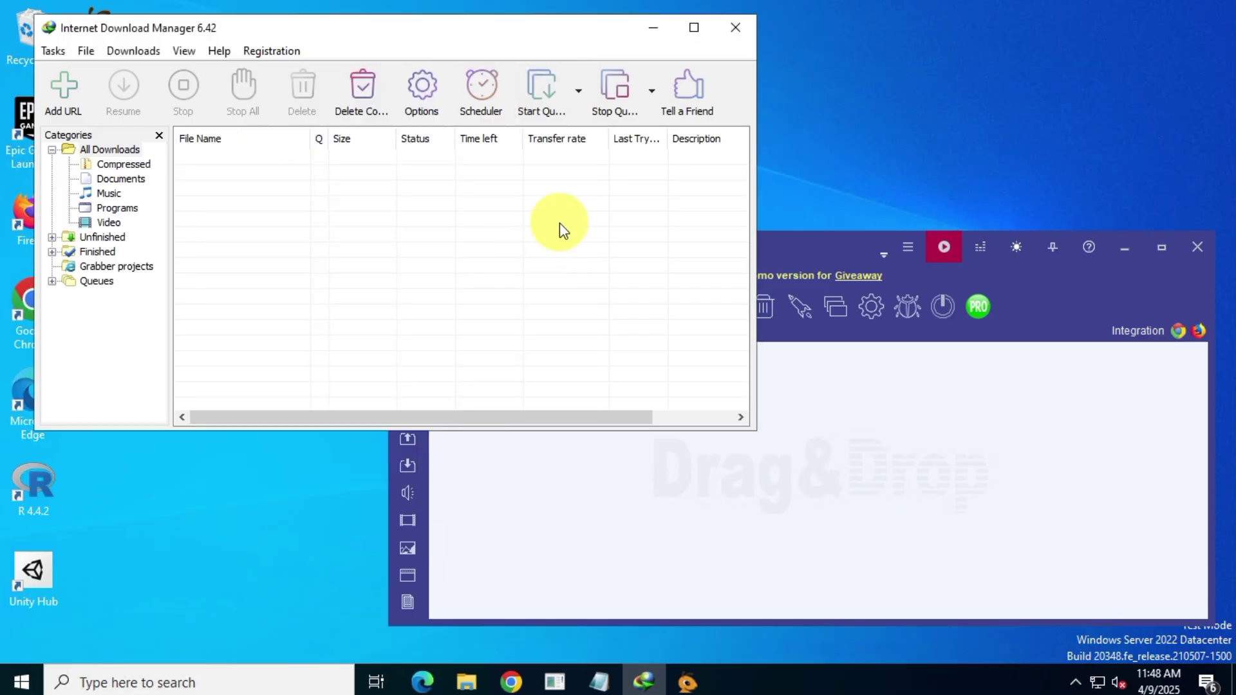
Review IDM's maximum connections on the Connection tab, then open Ant Download Manager's Config.
left_click(426, 96)
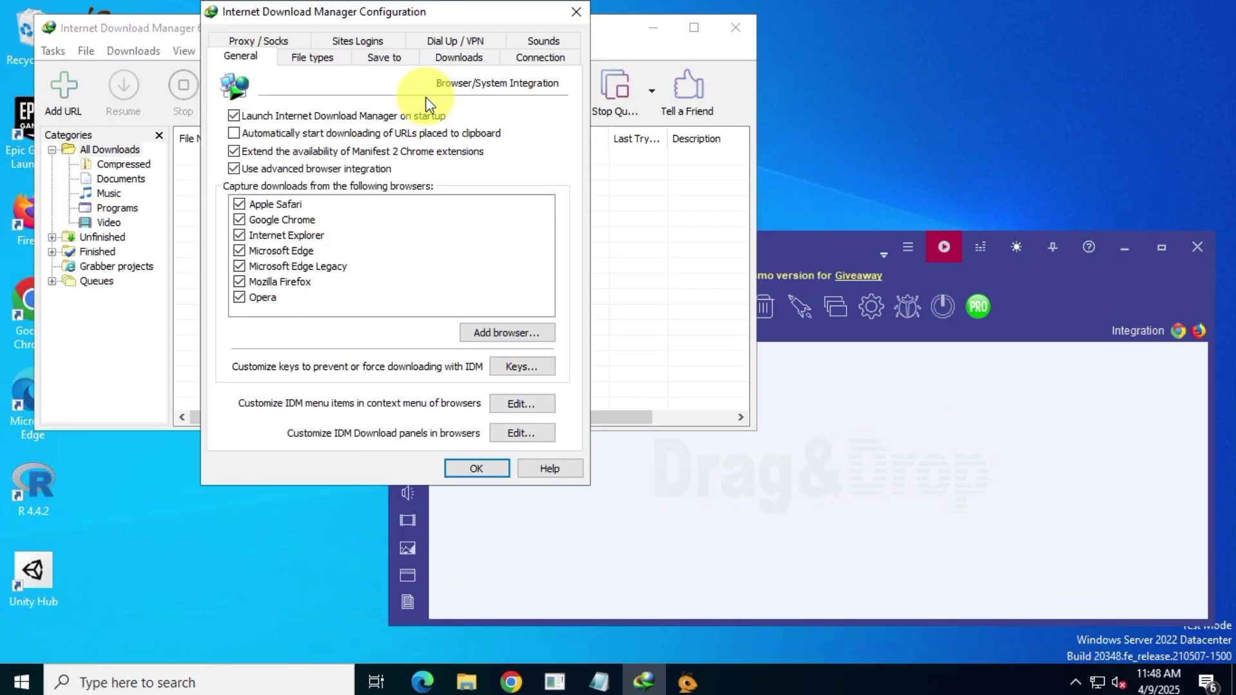
left_click(531, 57)
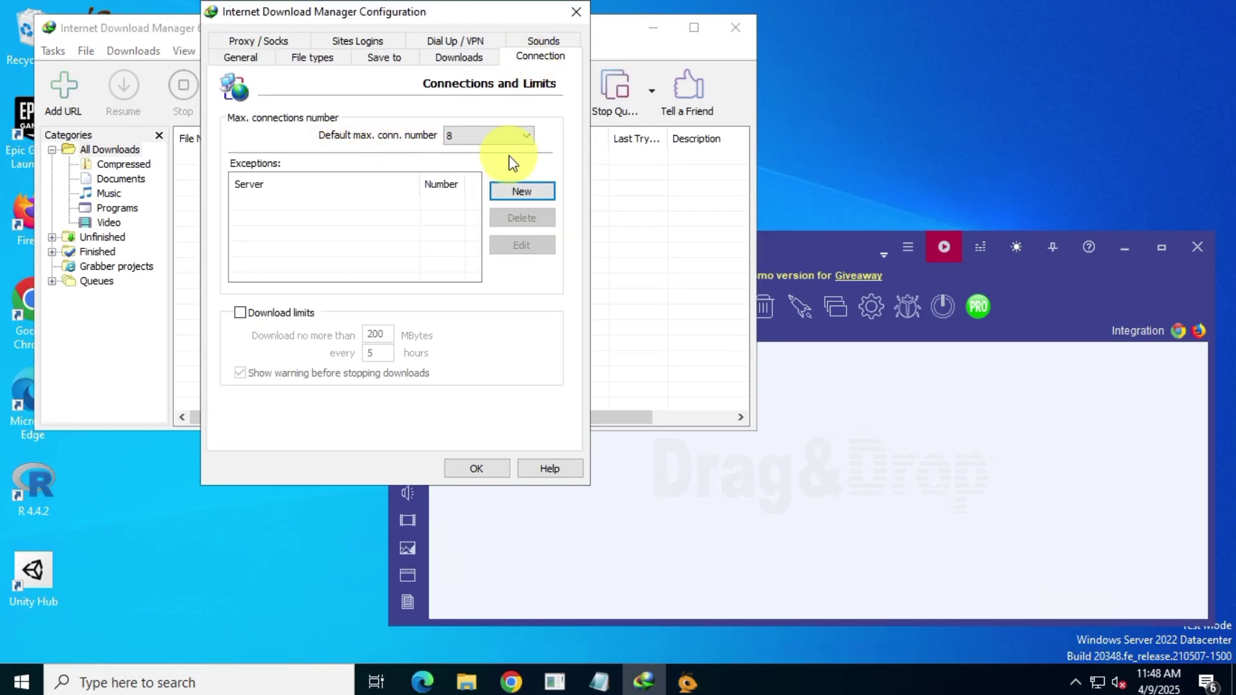
left_click(496, 467)
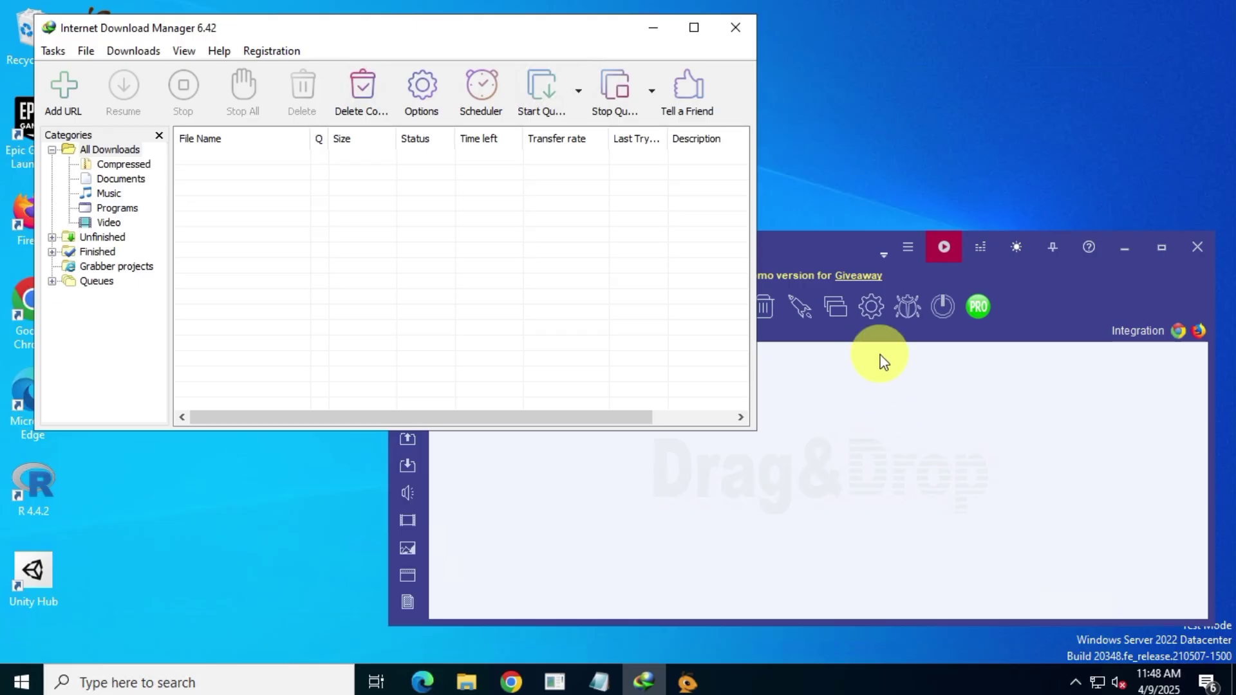
left_click(871, 309)
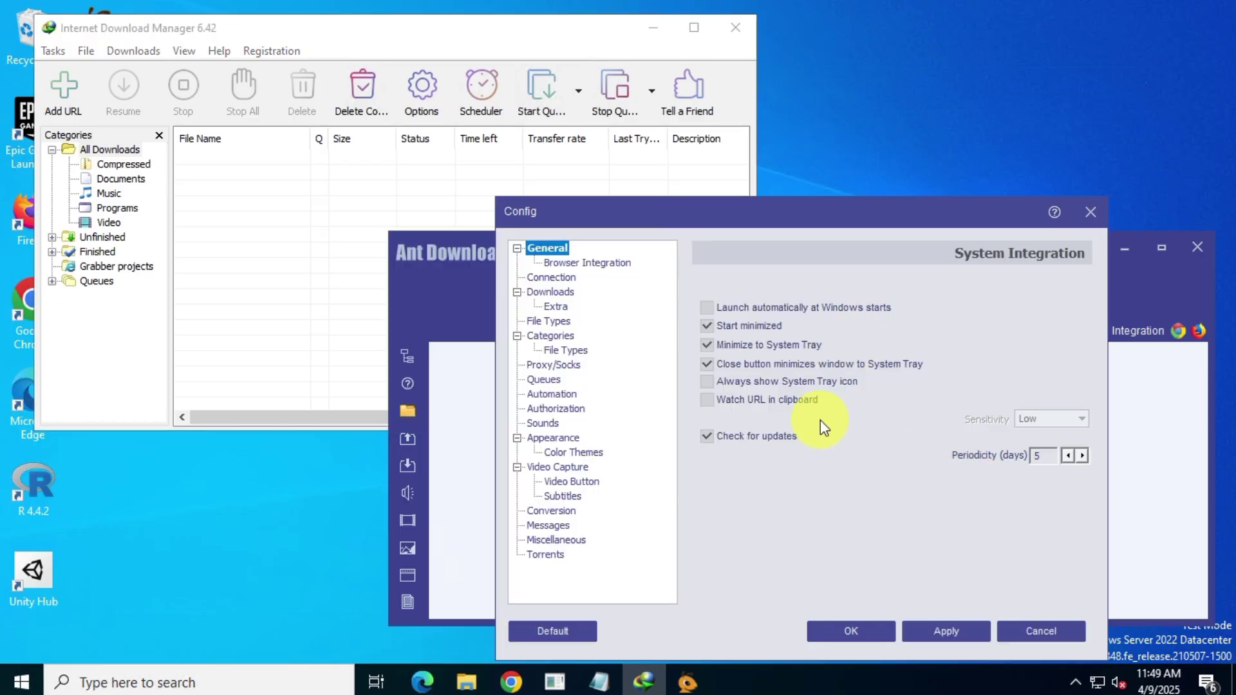
Uncheck 'Start downloading immediately while displaying Download dialog', review extra threads per download, and save.
left_click(554, 293)
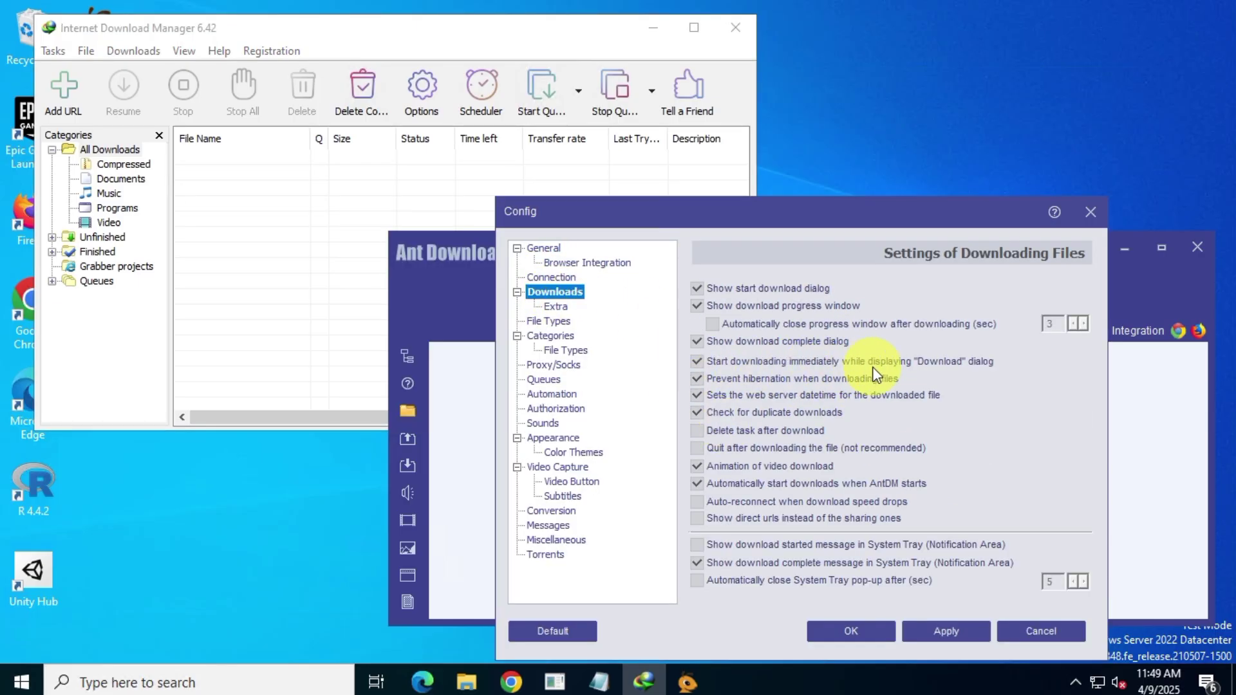
left_click(699, 361)
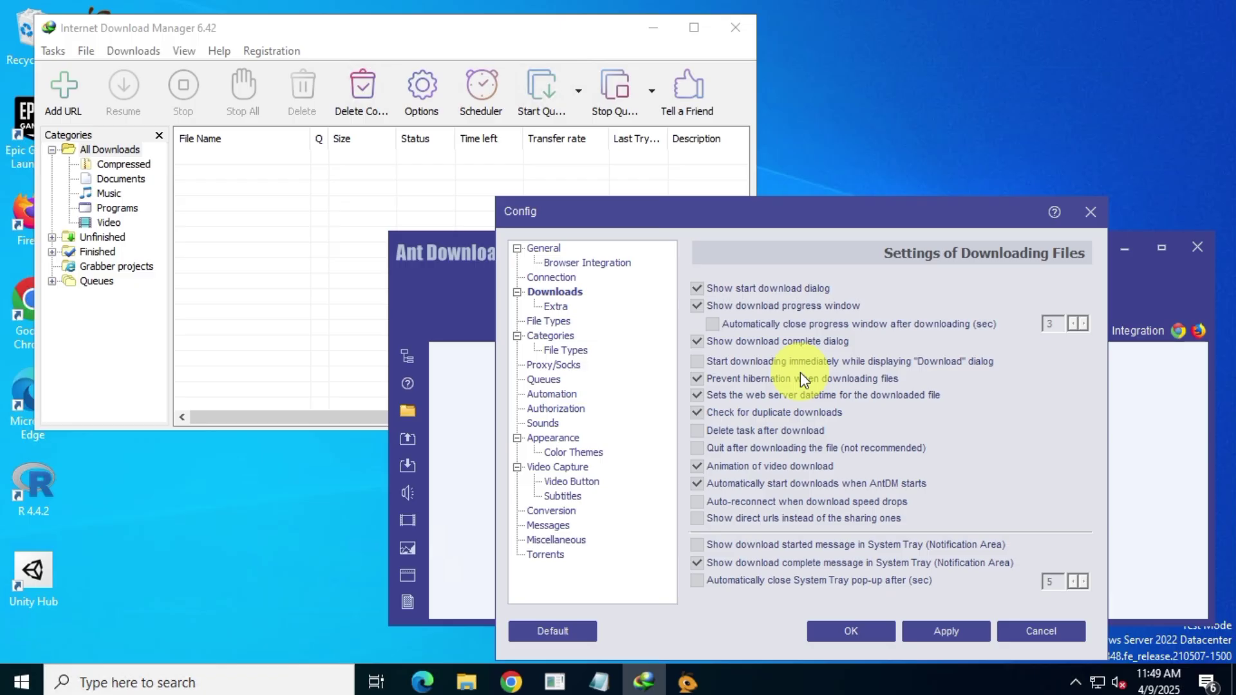
left_click(556, 308)
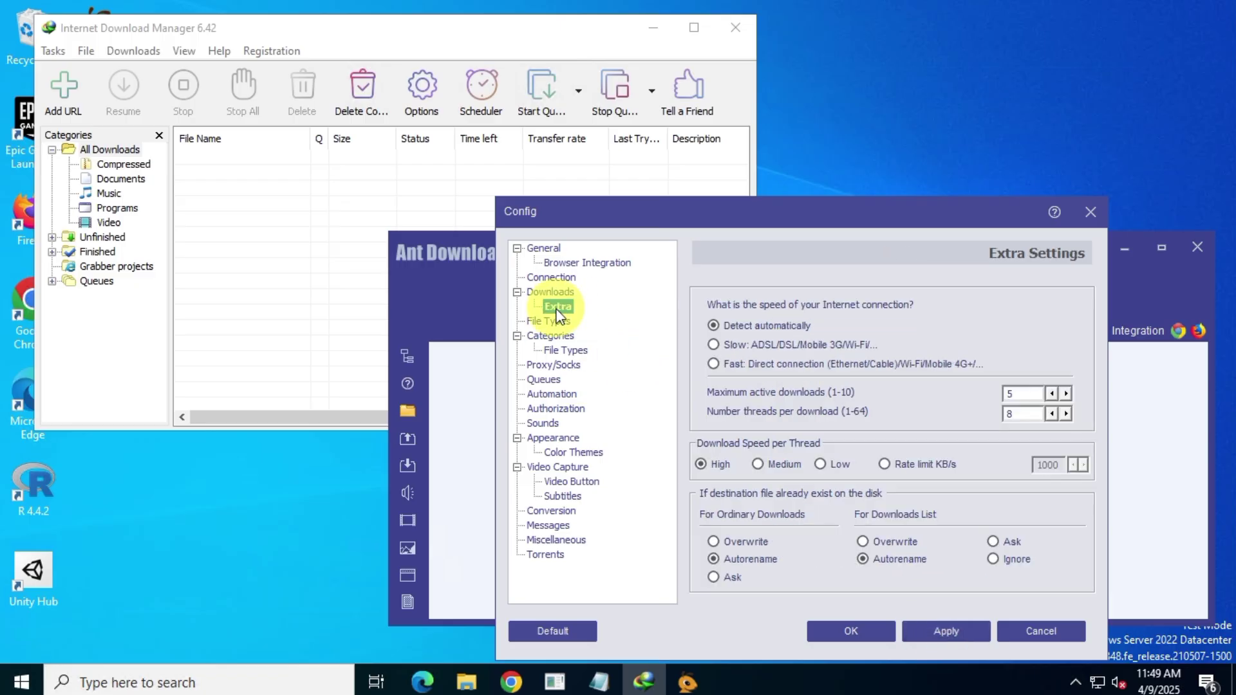
left_click(1023, 415)
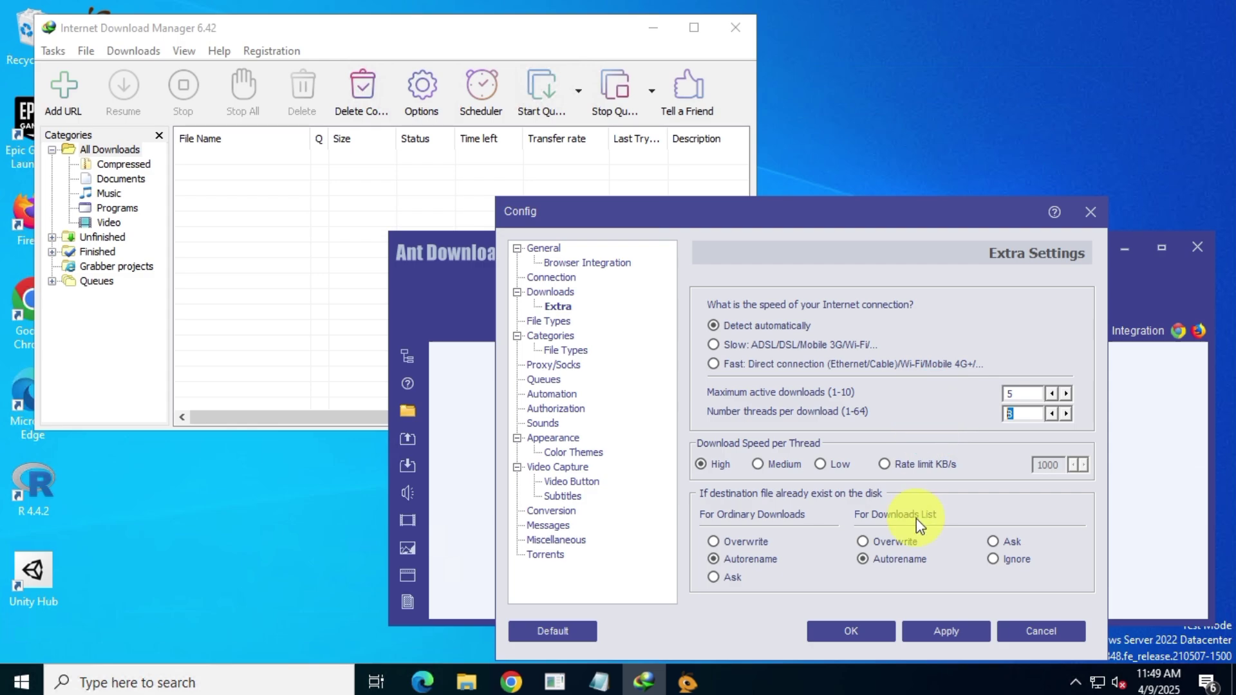
left_click(851, 633)
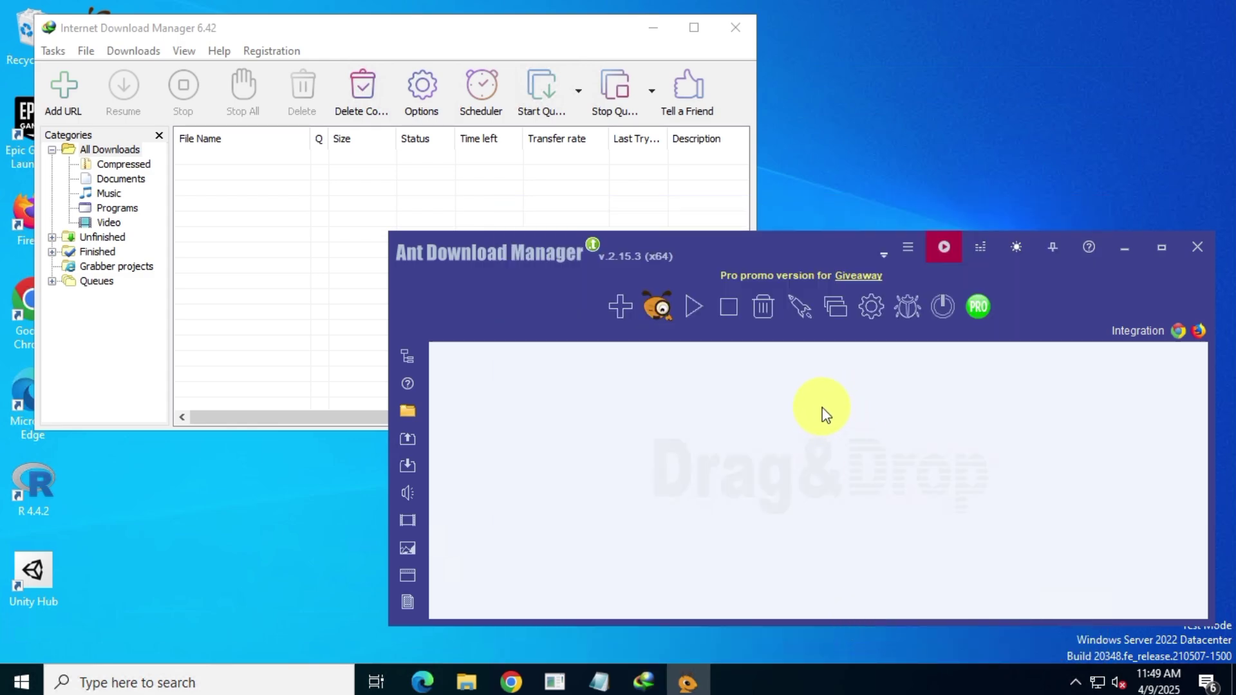
Copy the 64-bit Download link address from the Windows 11 page in Chrome.
left_click(511, 680)
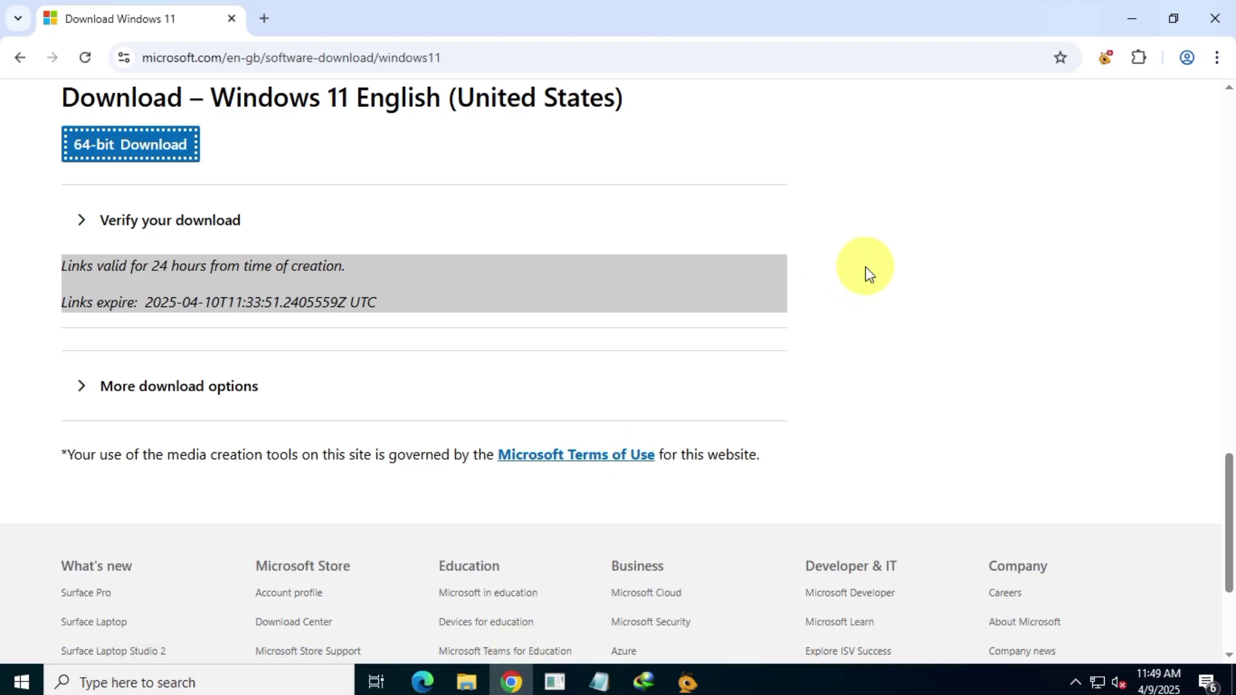
left_click(419, 173)
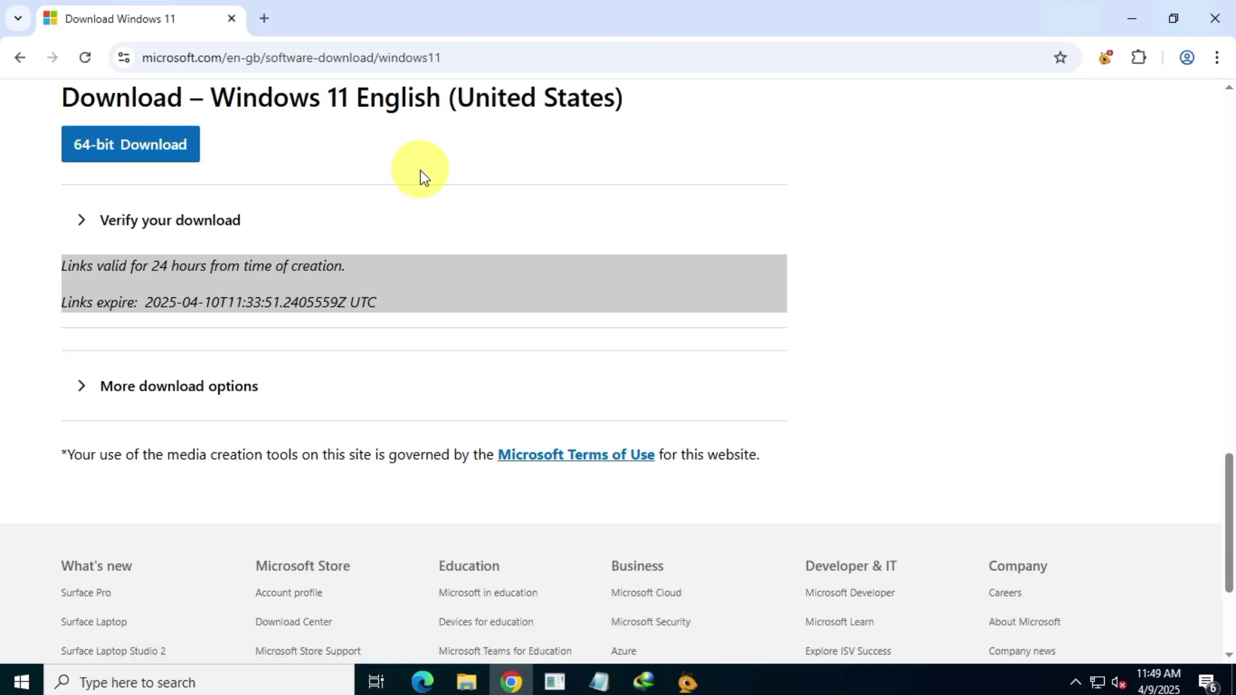
right_click(171, 147)
left_click(356, 290)
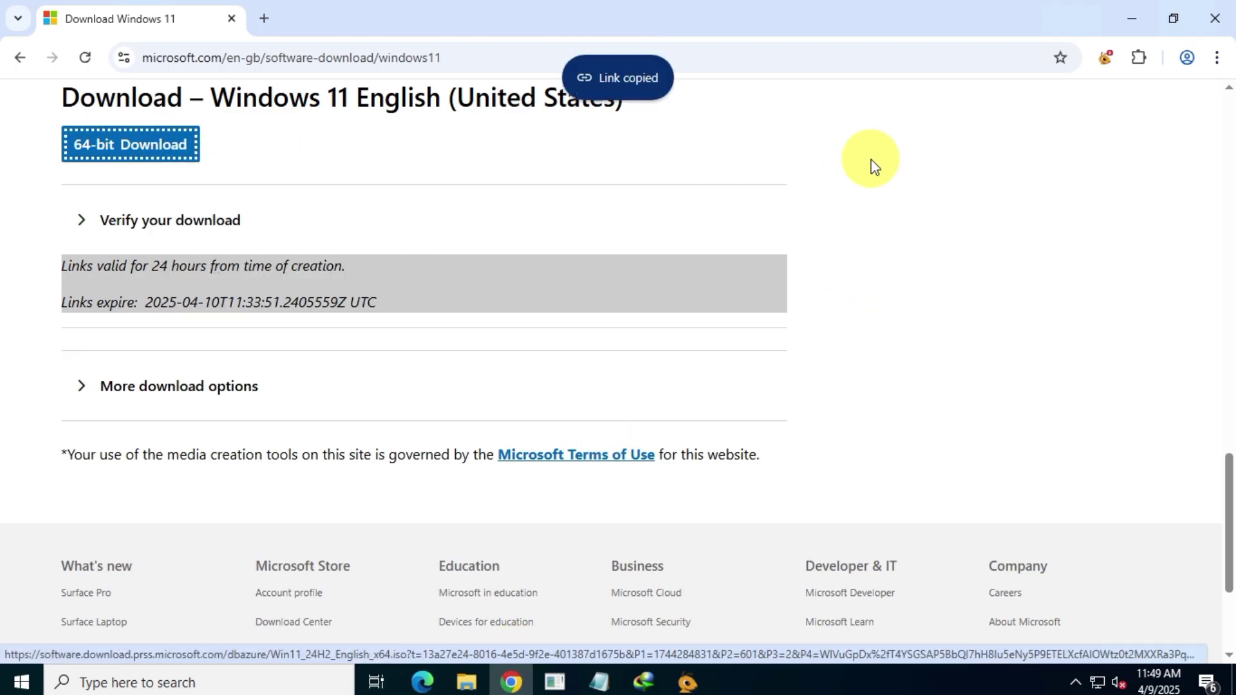
Add the copied link to Internet Download Manager and move the Download File Info dialog aside.
left_click(1128, 20)
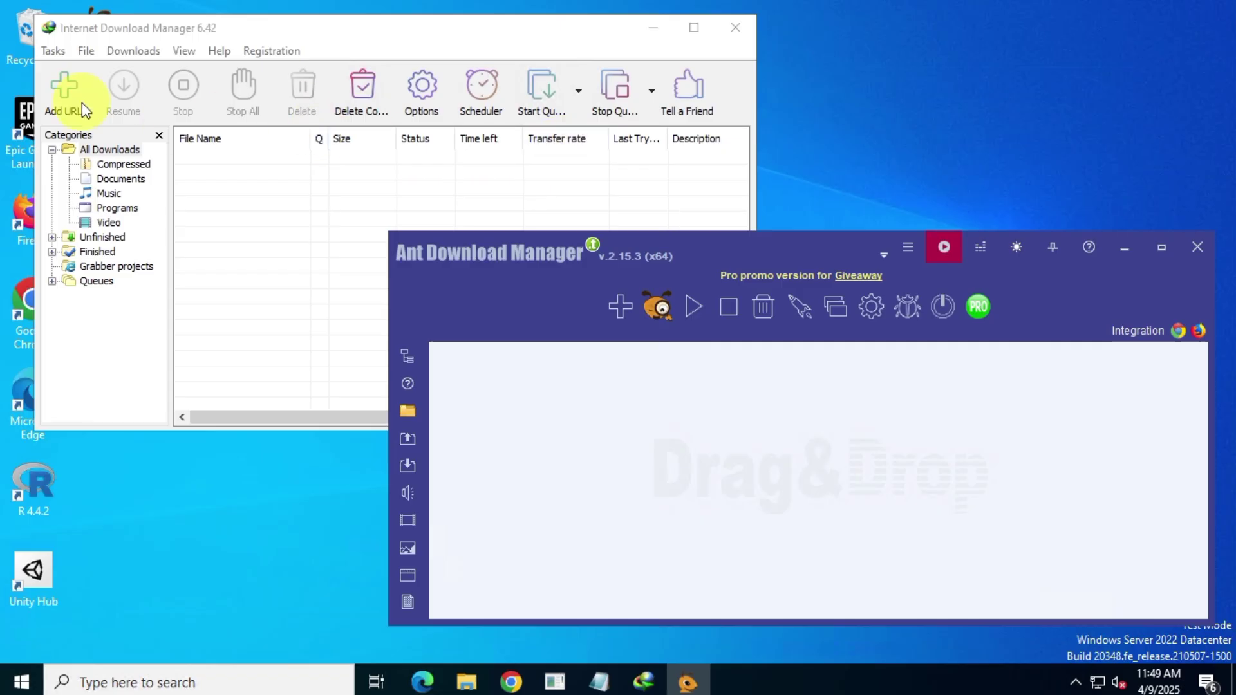
left_click(67, 90)
left_click(598, 211)
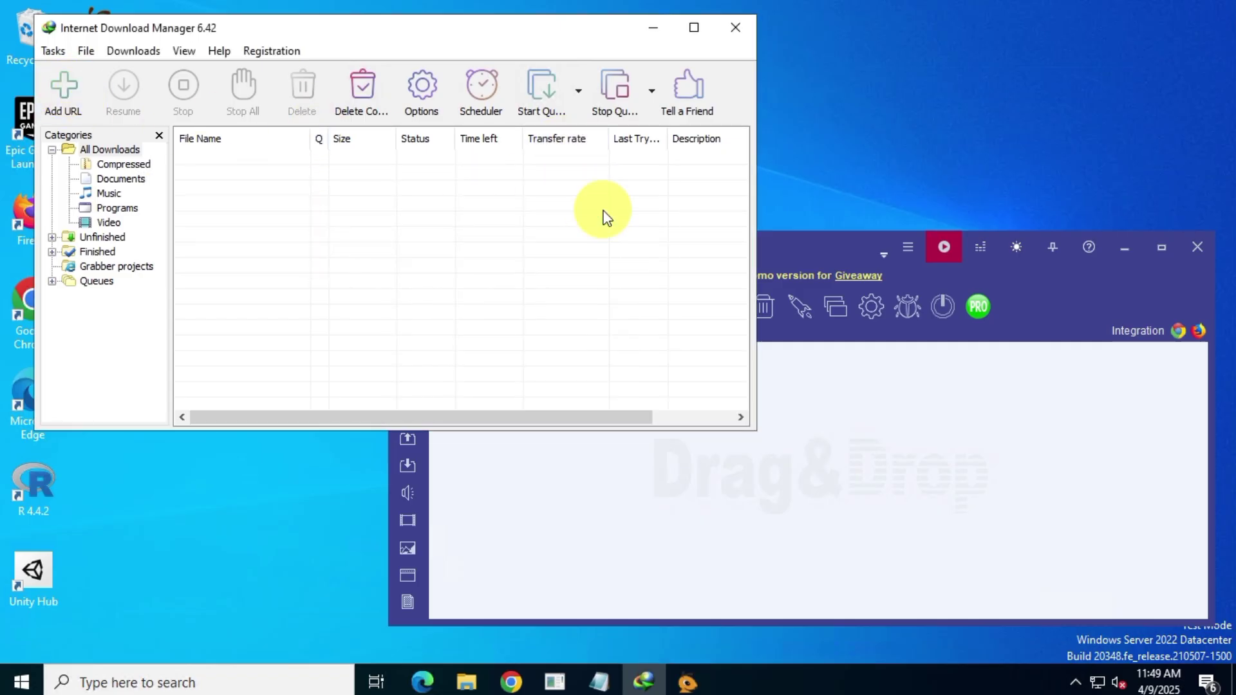
left_click_drag(628, 235, 300, 98)
Add the Windows 11 link in Ant Download Manager and start both Win11_24H2_English_x64.iso downloads.
left_click(879, 417)
left_click(616, 304)
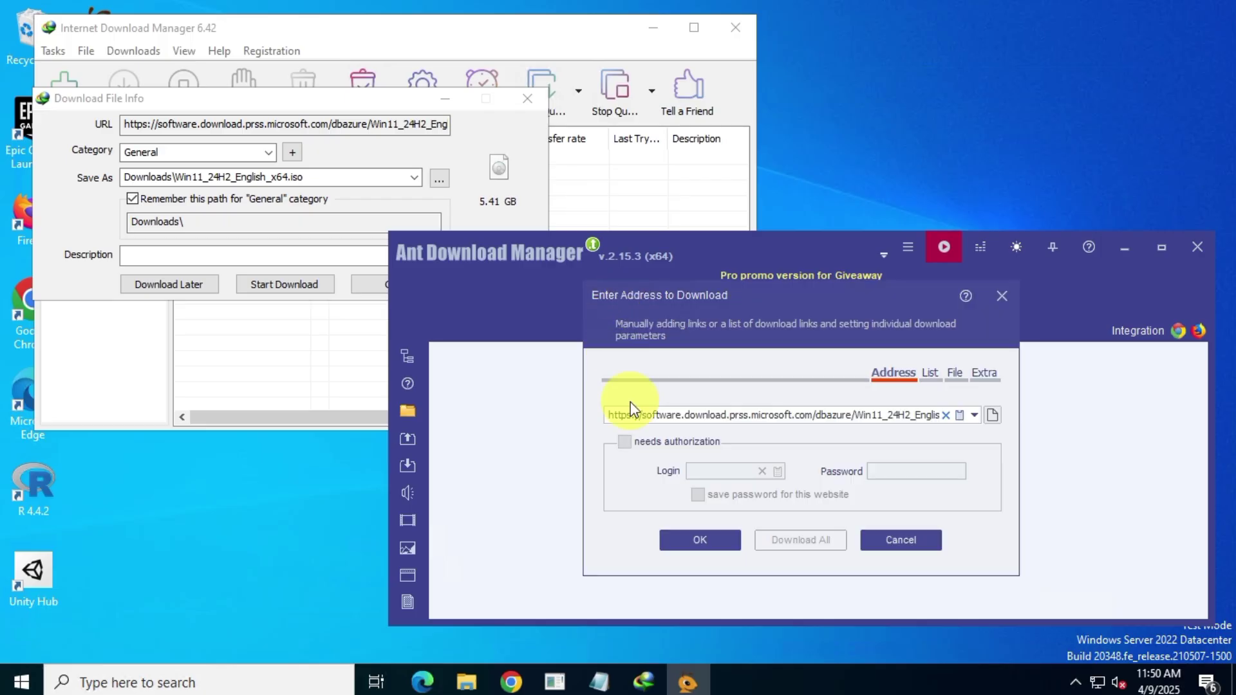
left_click(715, 542)
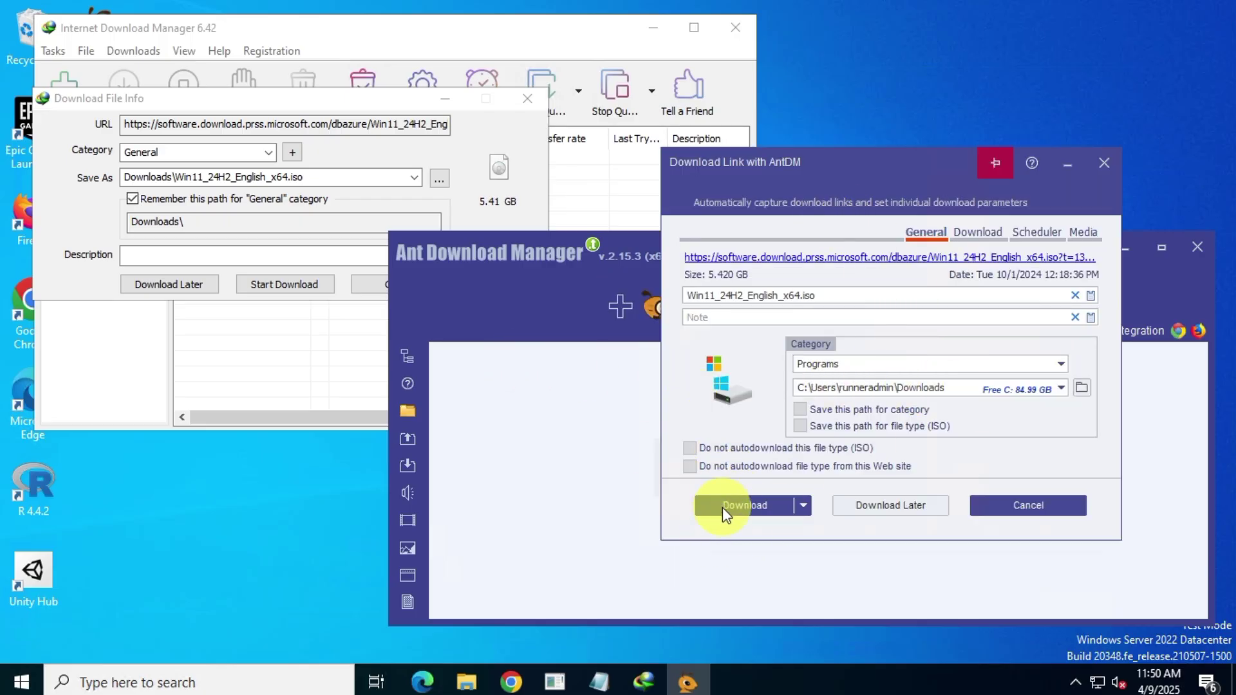
left_click(760, 508)
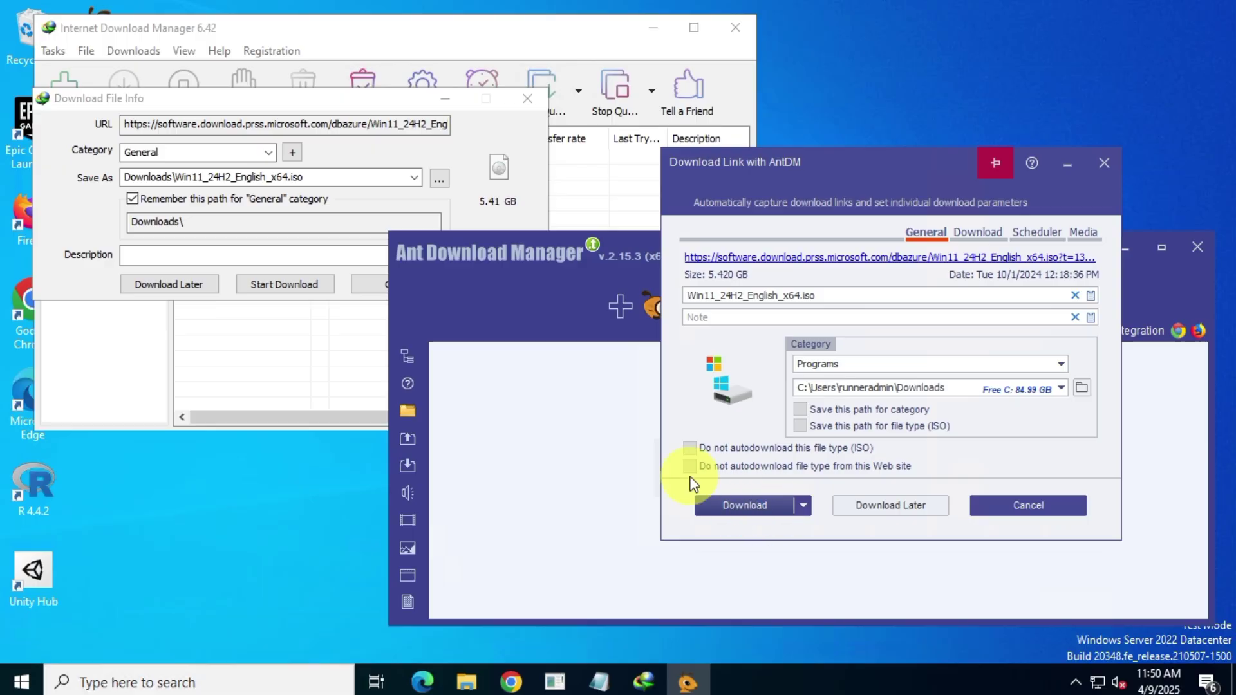
left_click(300, 287)
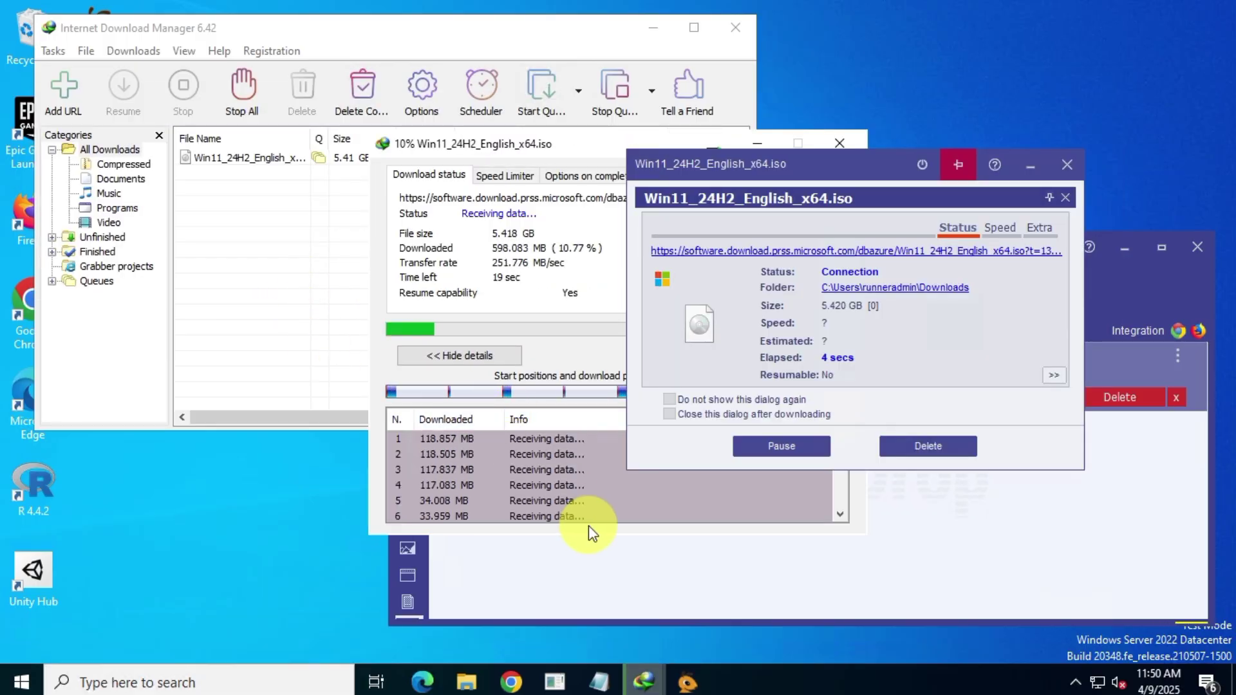
Separate both progress windows and minimise both main windows while the 5.41 GB ISO downloads.
left_click_drag(569, 138, 344, 98)
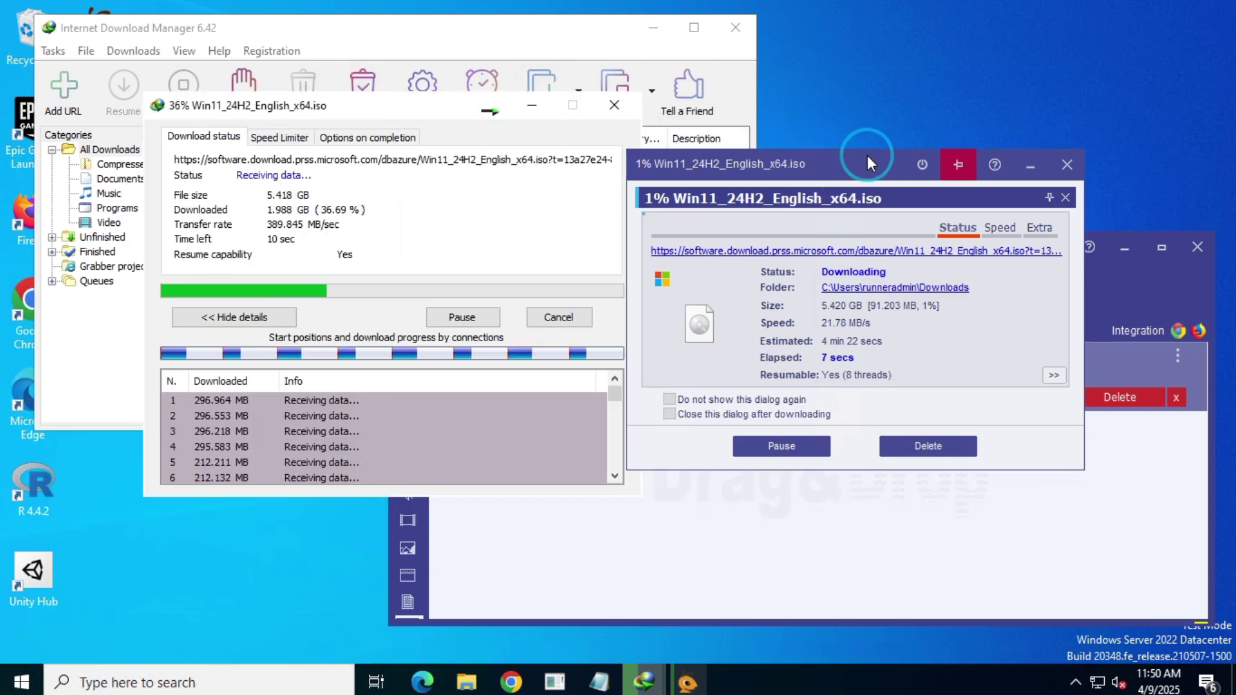
left_click_drag(844, 167, 878, 149)
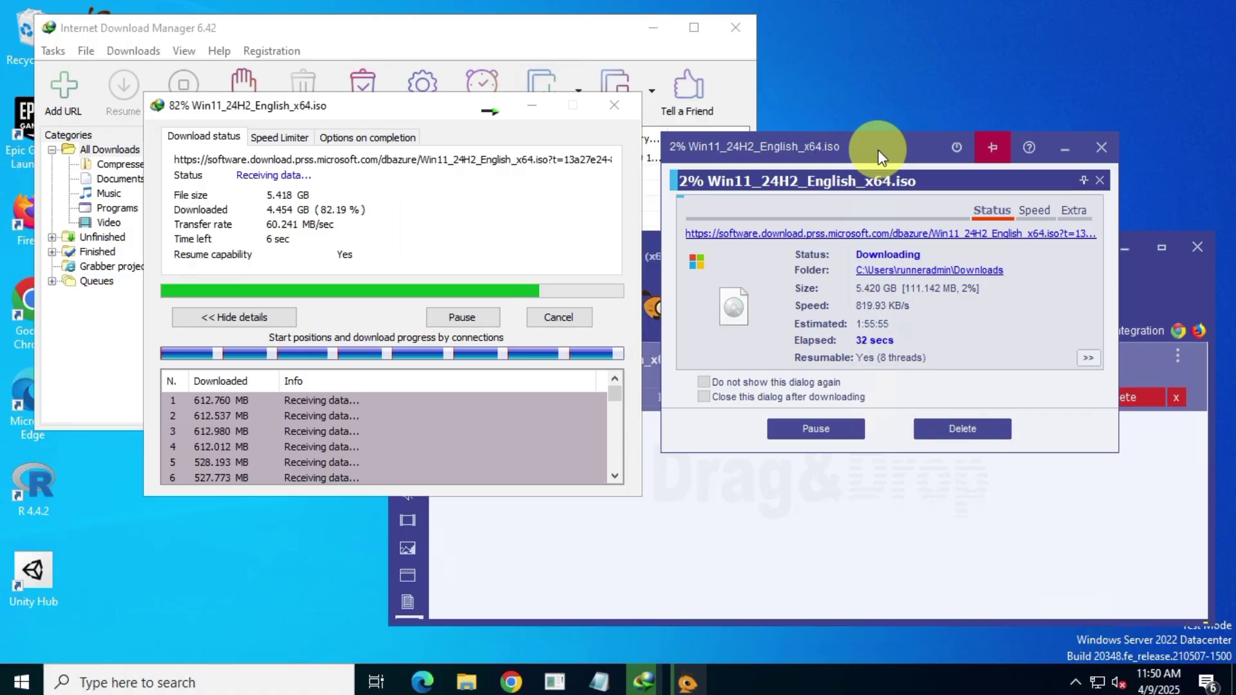
left_click(1131, 251)
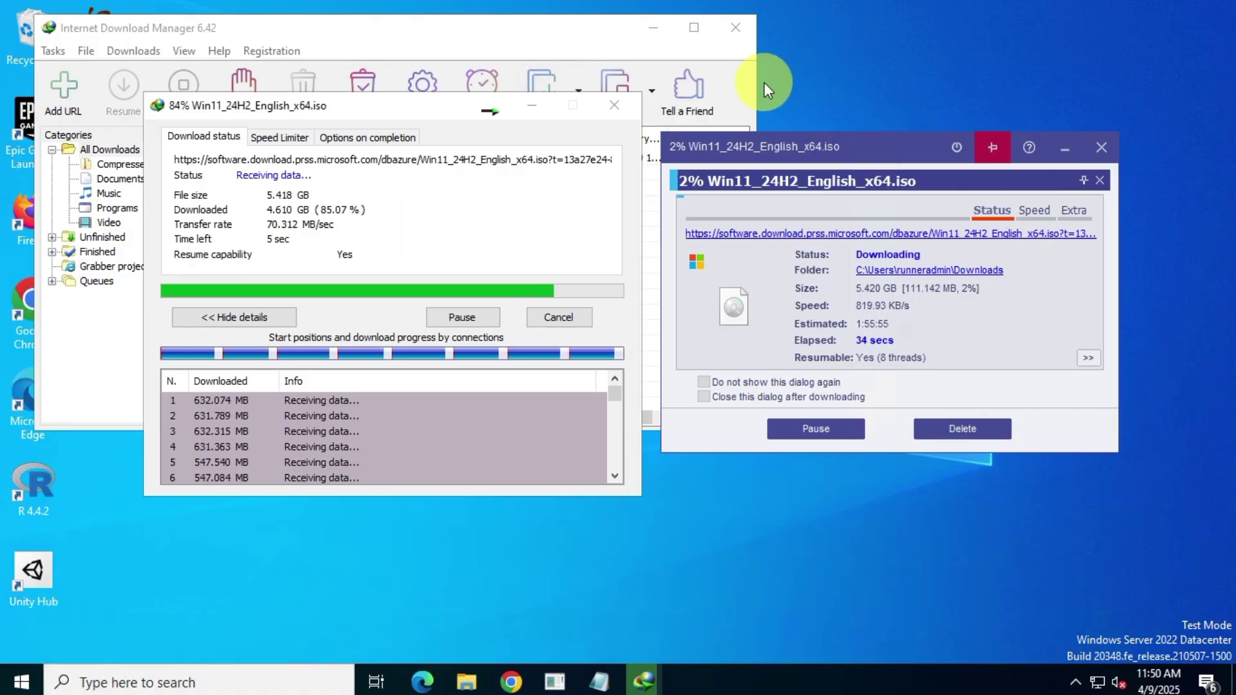
left_click(658, 28)
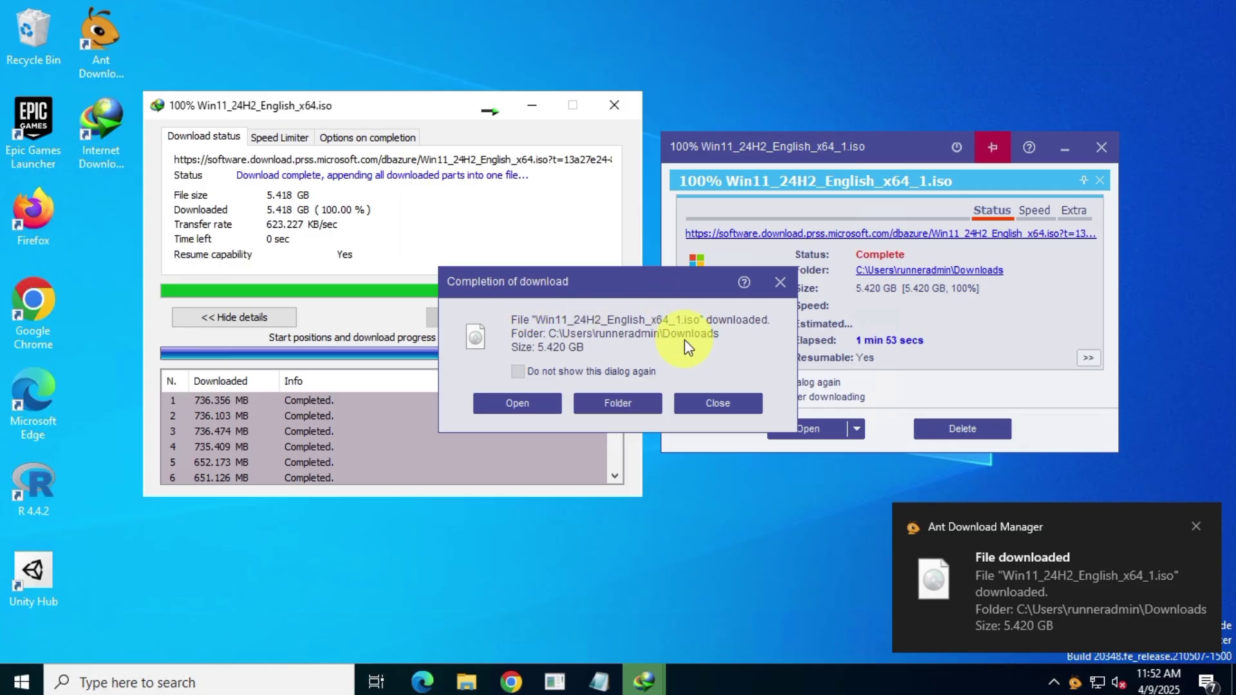
Separate the completion notices, dismiss Ant's, and open the Downloads folder with the finished ISO.
left_click_drag(655, 283, 956, 203)
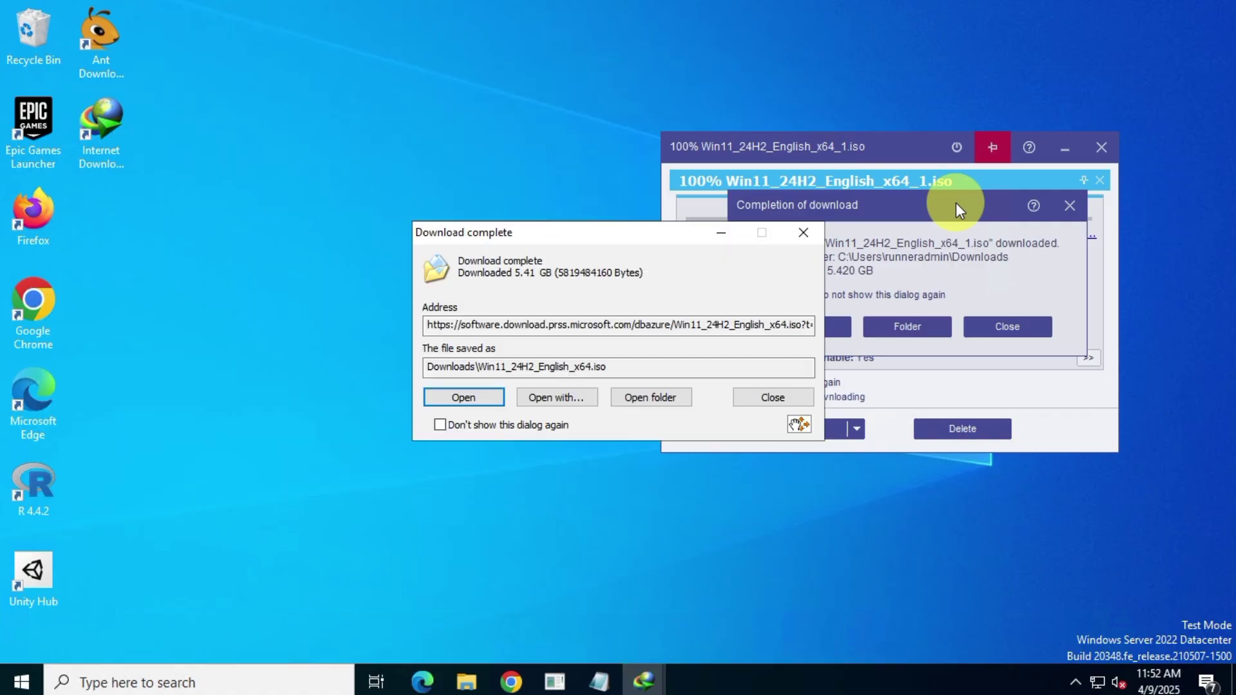
left_click_drag(598, 235, 402, 139)
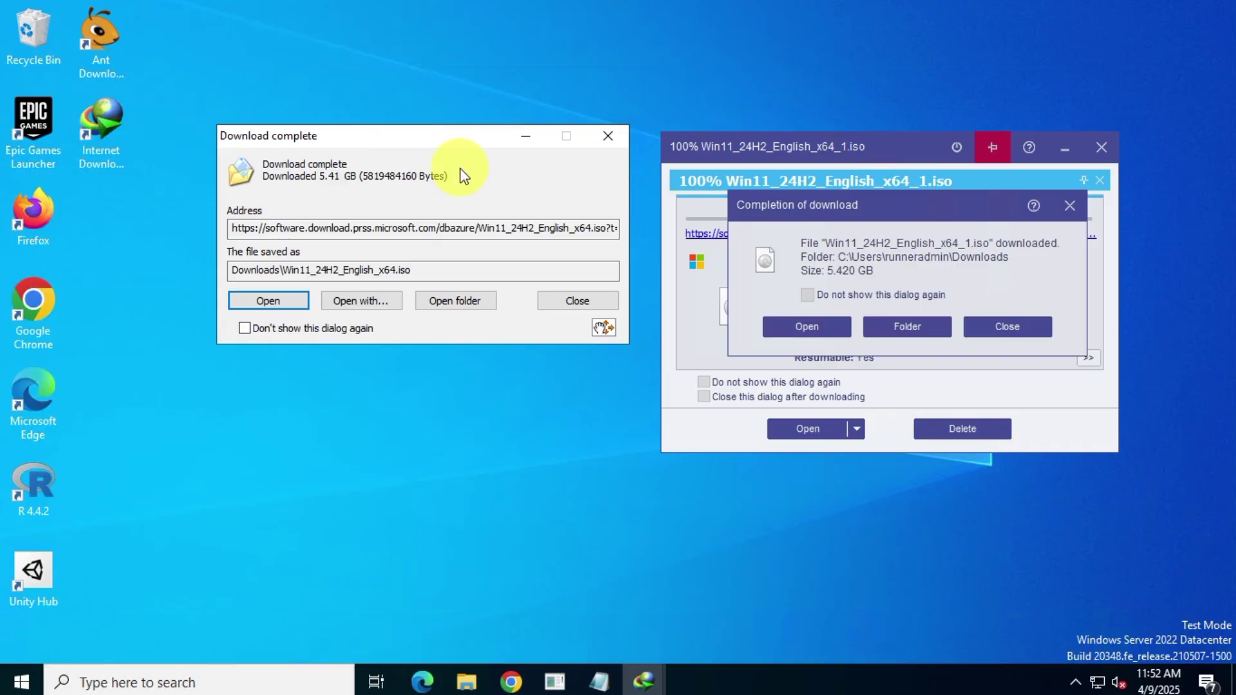
left_click(898, 324)
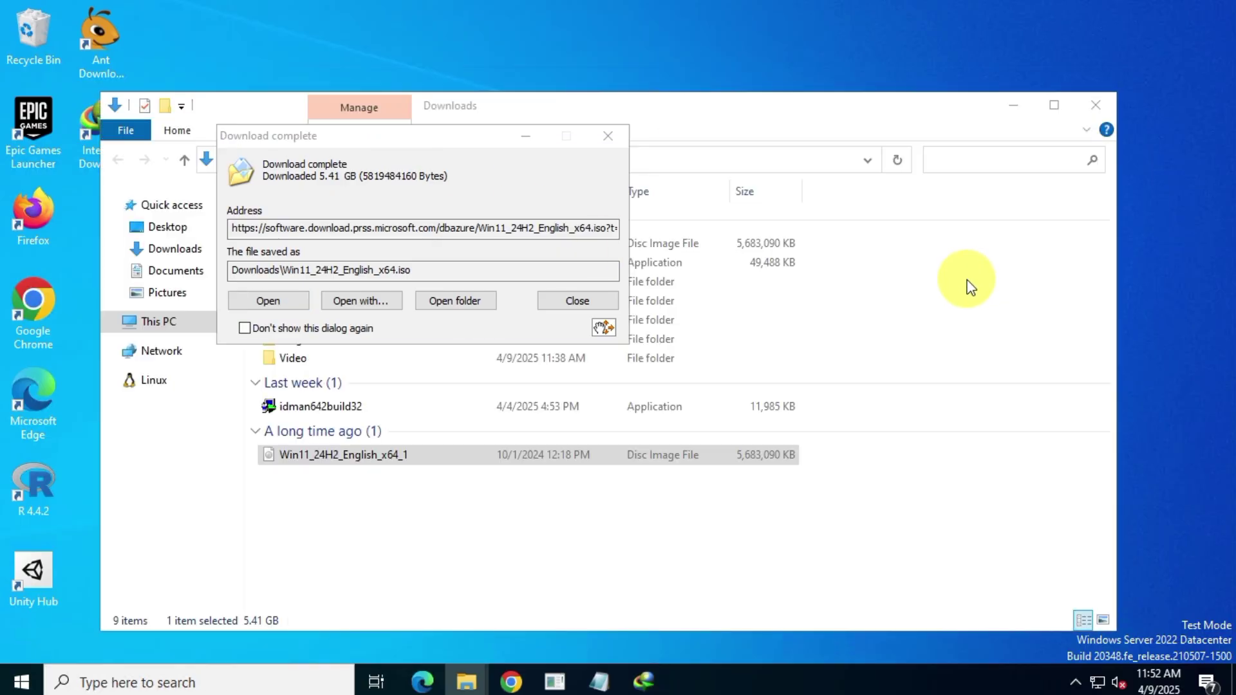
left_click(456, 304)
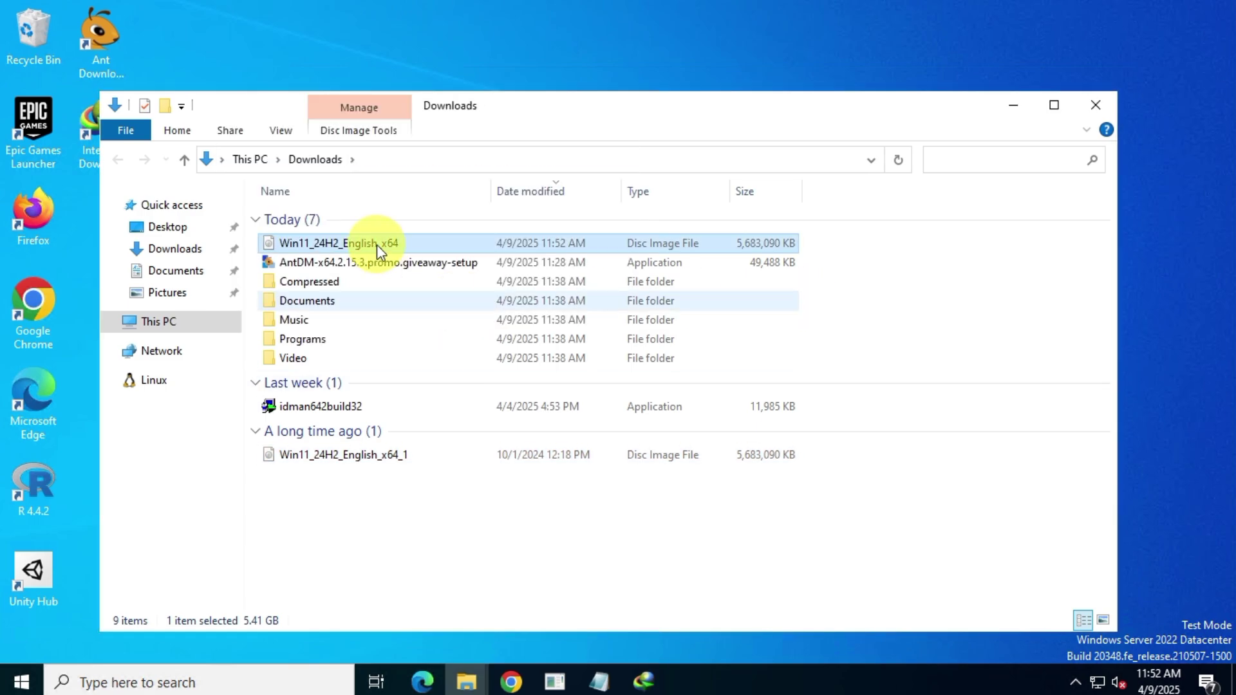